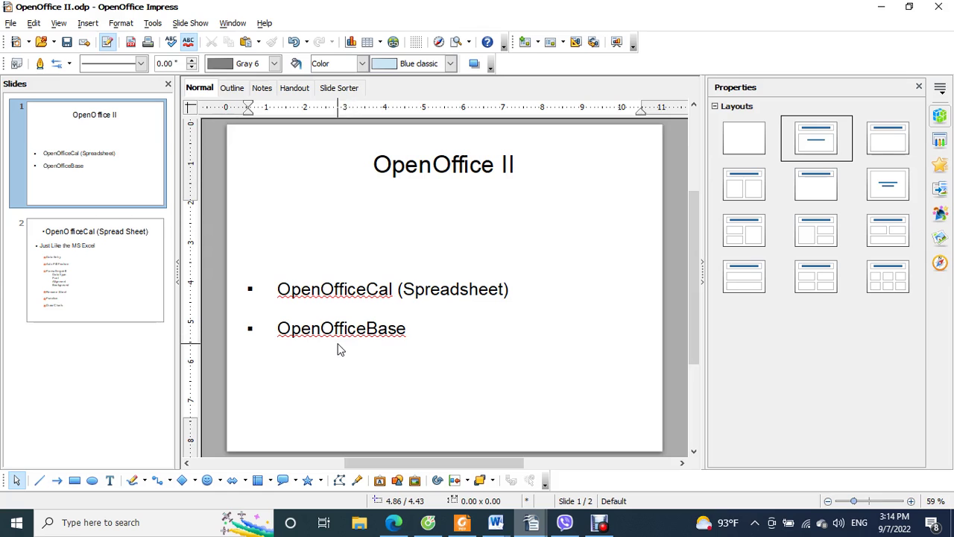
Step: Review the OpenOfficeCal (Spreadsheet) and OpenOfficeBase topics listed on the first slide
{"action": "left_click", "coordinate": [386, 329]}
{"action": "left_click", "coordinate": [411, 328], "text": "shift"}
{"action": "left_click", "coordinate": [410, 328]}
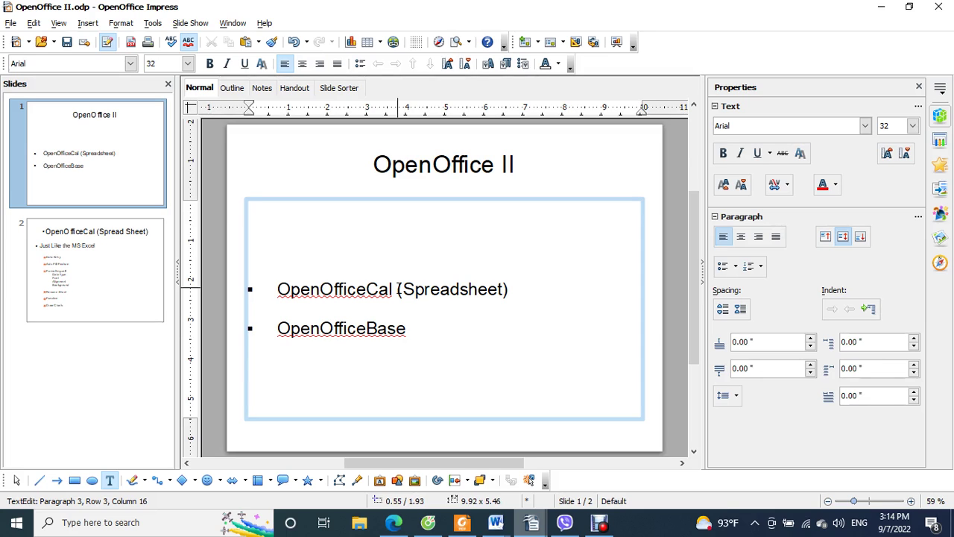
Step: Open the second slide and go through its spreadsheet feature list, from Data Entry to Draw Charts
{"action": "left_click", "coordinate": [129, 291]}
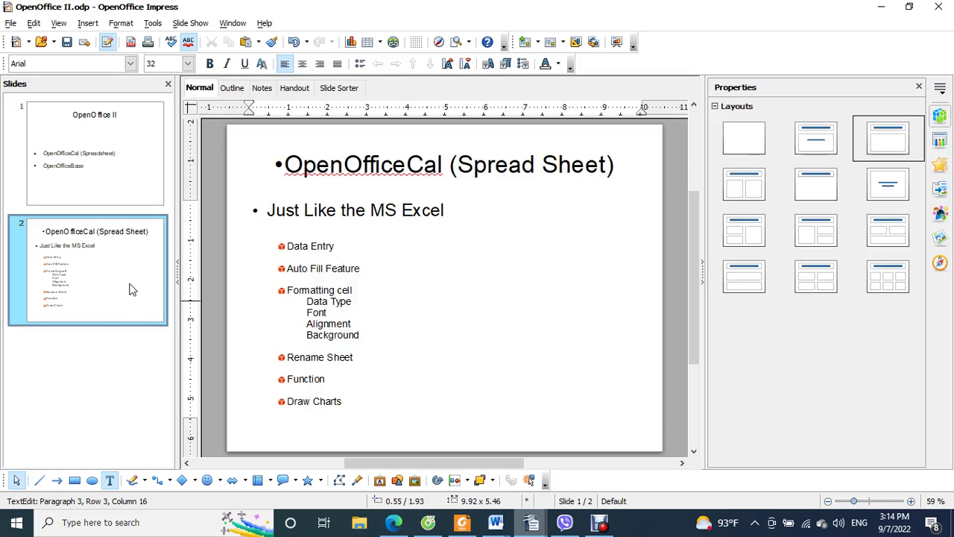
{"action": "left_click", "coordinate": [314, 250]}
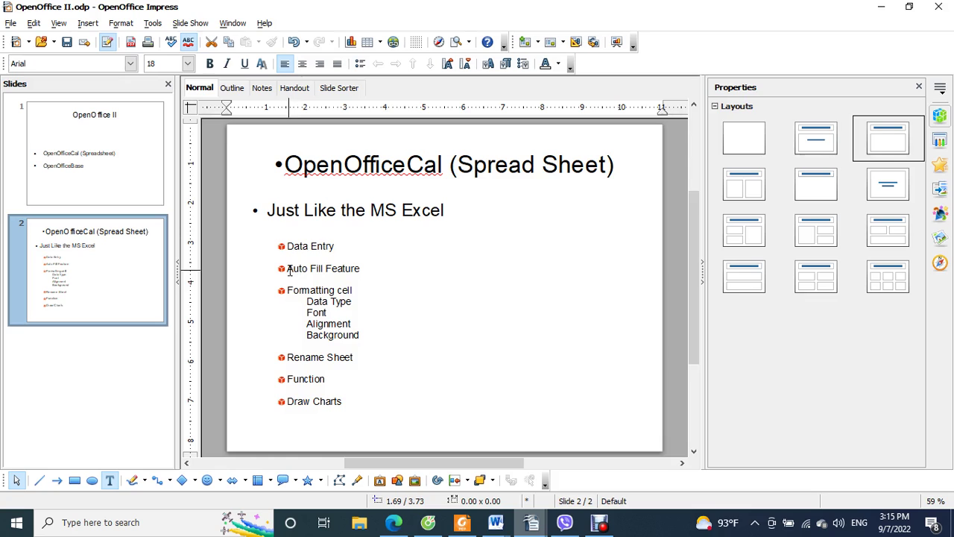
{"action": "left_click_drag", "start_coordinate": [294, 272], "coordinate": [360, 270]}
{"action": "left_click", "coordinate": [369, 271]}
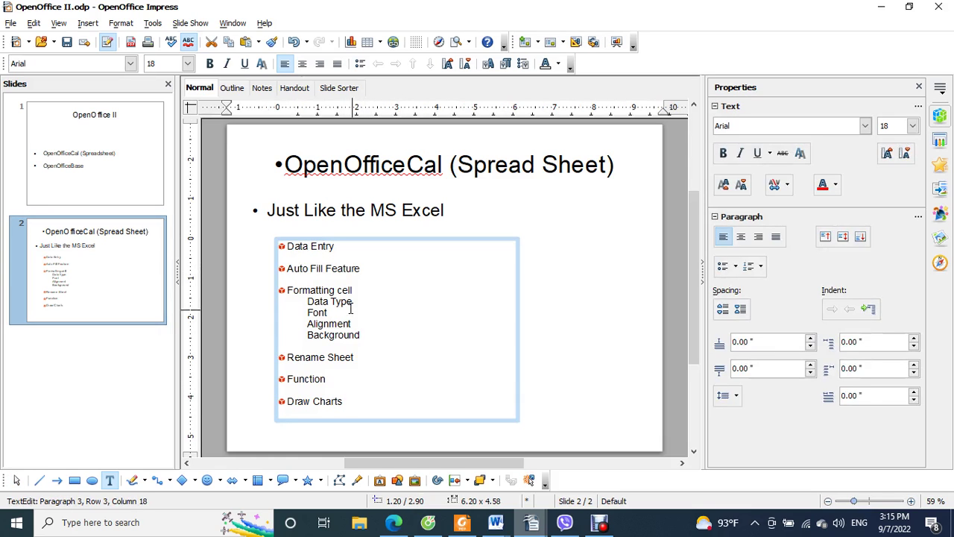
{"action": "left_click", "coordinate": [333, 290]}
{"action": "left_click", "coordinate": [352, 357]}
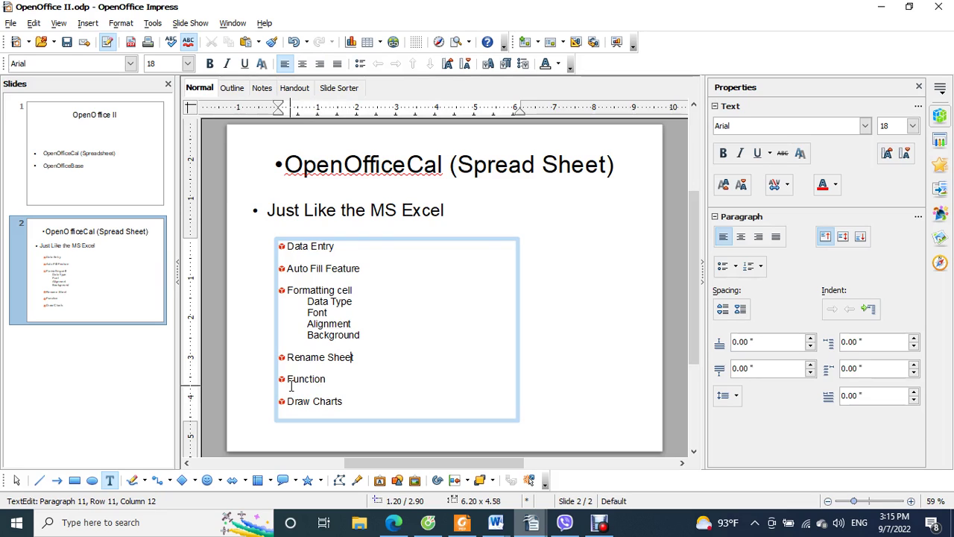
{"action": "left_click", "coordinate": [345, 401]}
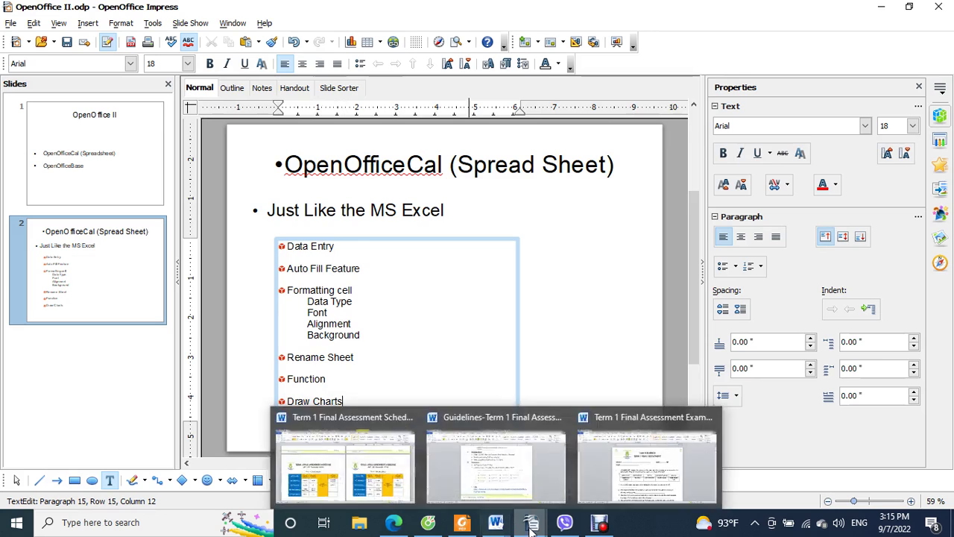
{"action": "mouse_move", "coordinate": [533, 526]}
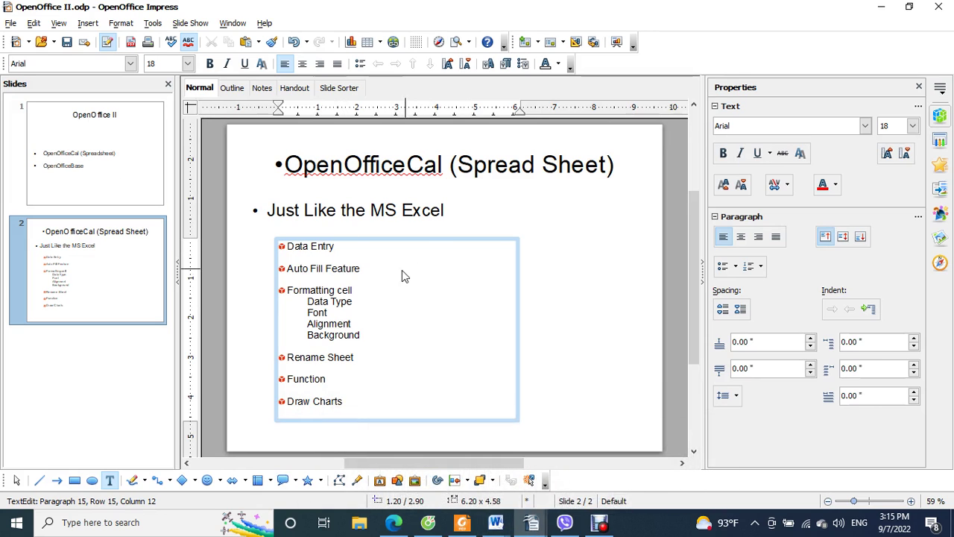
Step: Dismiss the chat notification and create a new blank spreadsheet document
{"action": "left_click", "coordinate": [539, 224]}
{"action": "left_click", "coordinate": [641, 159]}
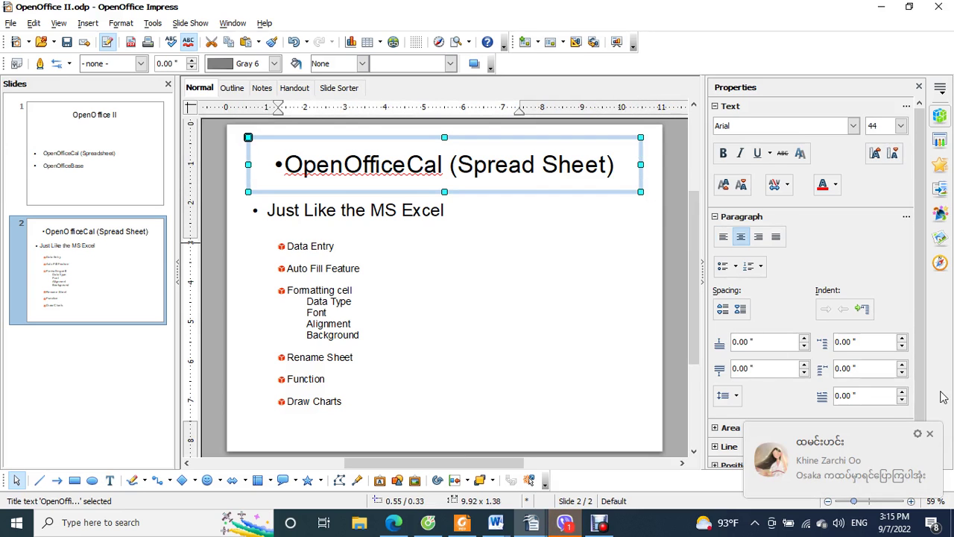
{"action": "left_click", "coordinate": [930, 433]}
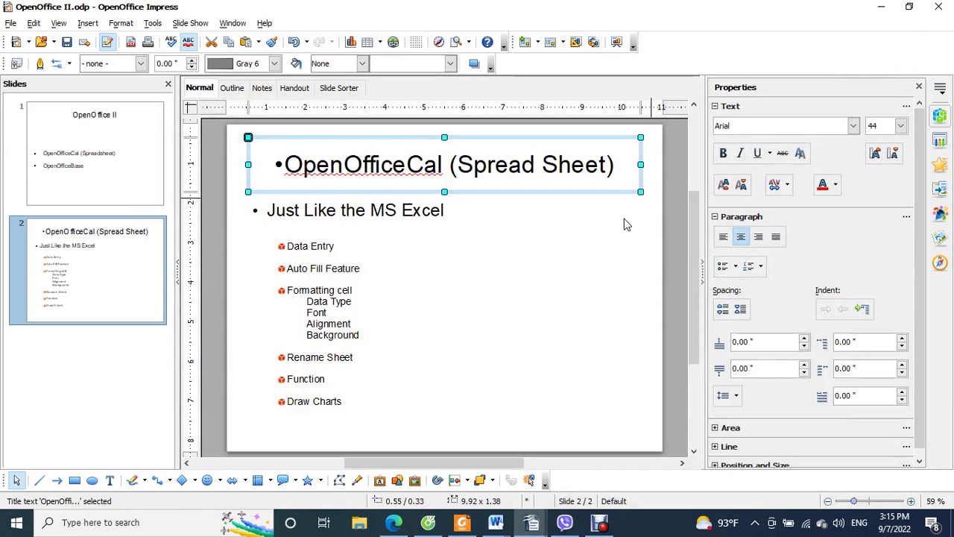
{"action": "left_click", "coordinate": [11, 24]}
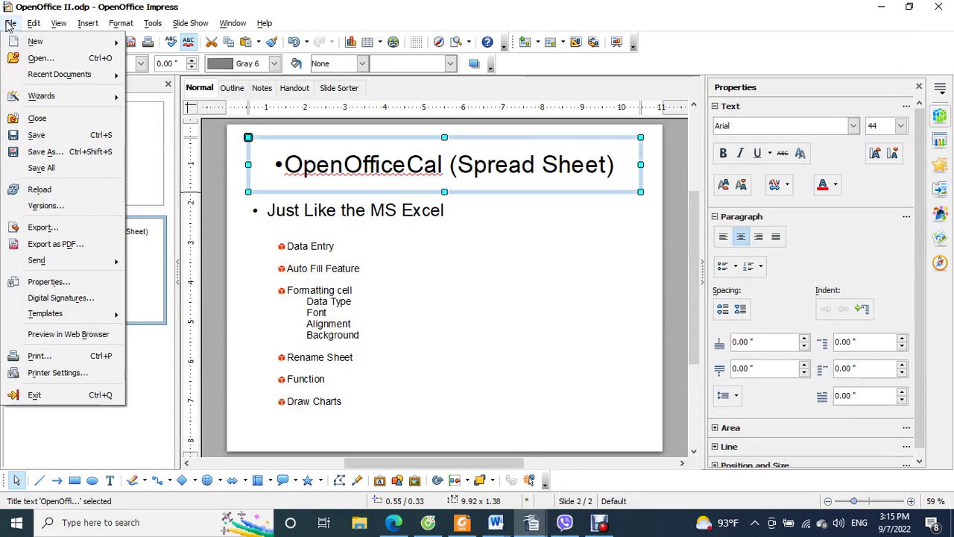
{"action": "mouse_move", "coordinate": [35, 41]}
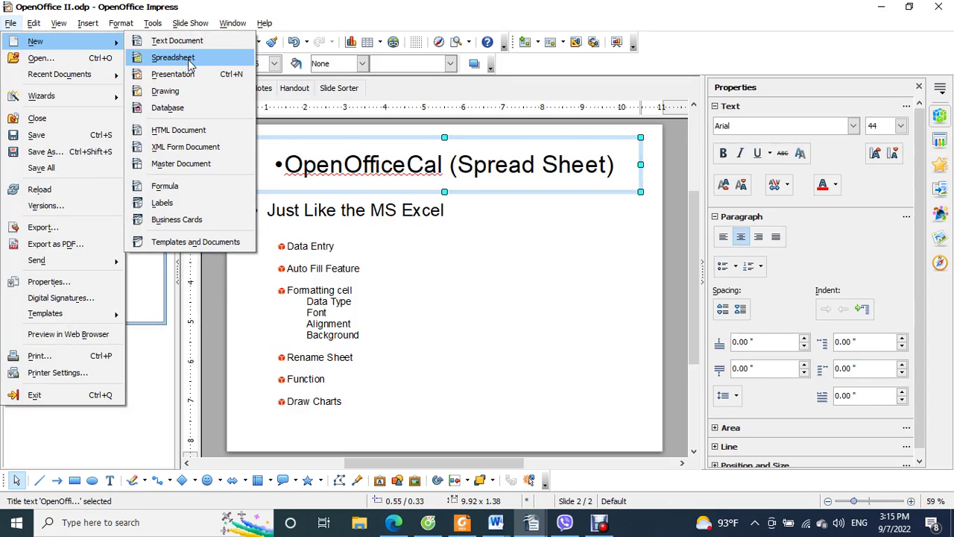
{"action": "left_click", "coordinate": [171, 58]}
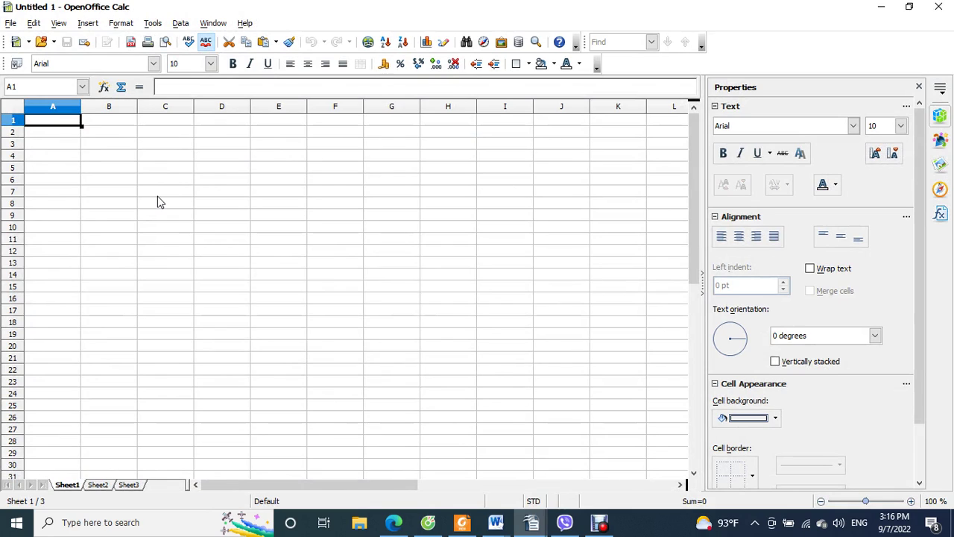
Step: Examine the empty sheet's cells by selecting column B and several single cells in rows 1 and 2
{"action": "left_click", "coordinate": [57, 130]}
{"action": "left_click", "coordinate": [62, 119]}
{"action": "left_click", "coordinate": [117, 111]}
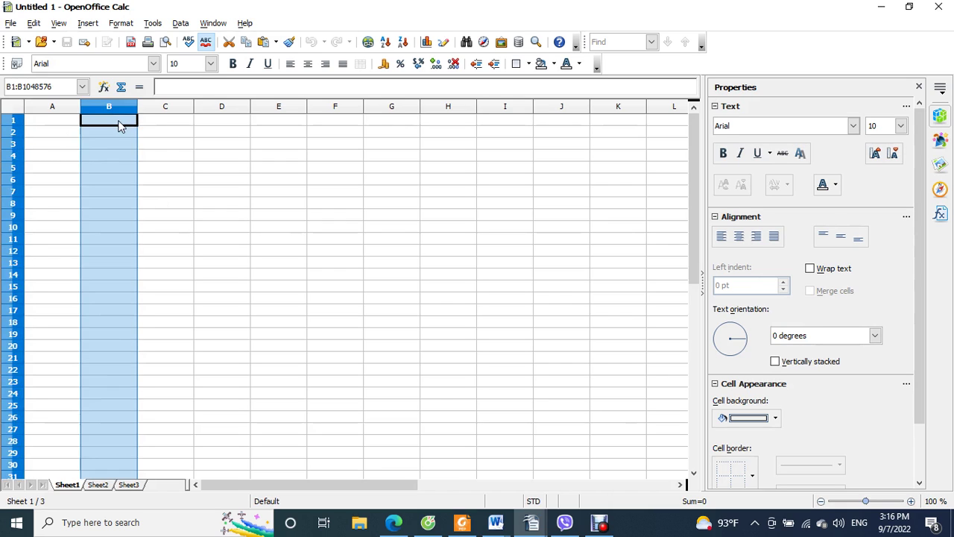
{"action": "left_click", "coordinate": [148, 121]}
{"action": "left_click", "coordinate": [233, 122]}
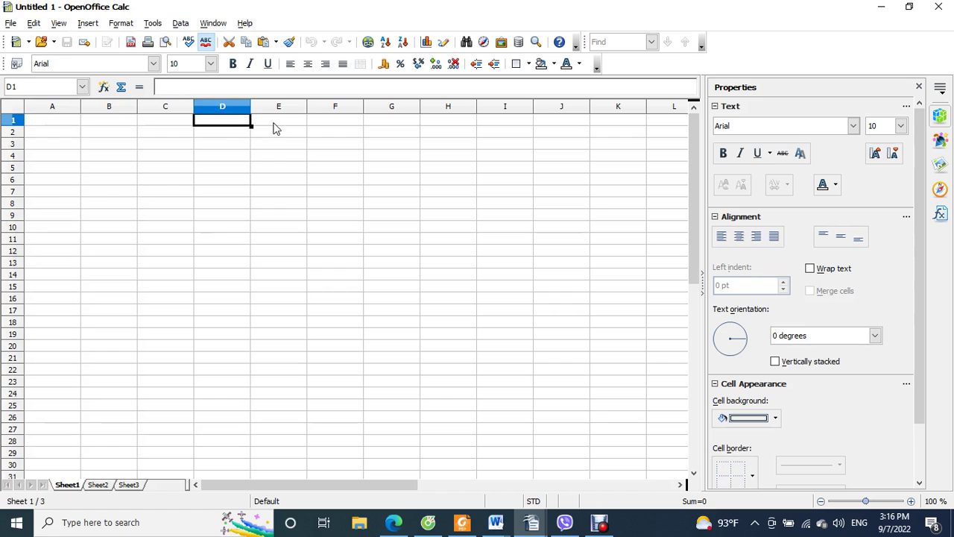
{"action": "left_click", "coordinate": [268, 122]}
{"action": "mouse_move", "coordinate": [57, 123]}
{"action": "left_mouse_down"}
{"action": "mouse_move", "coordinate": [424, 152]}
{"action": "mouse_move", "coordinate": [663, 127]}
{"action": "mouse_move", "coordinate": [452, 137]}
{"action": "mouse_move", "coordinate": [74, 119]}
{"action": "left_mouse_up"}
{"action": "left_click", "coordinate": [87, 141]}
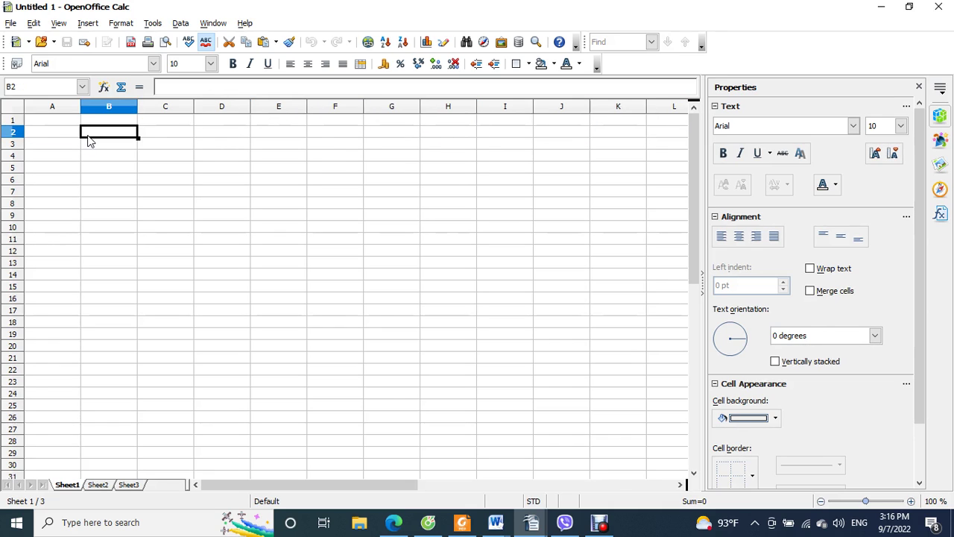
{"action": "left_click", "coordinate": [60, 121]}
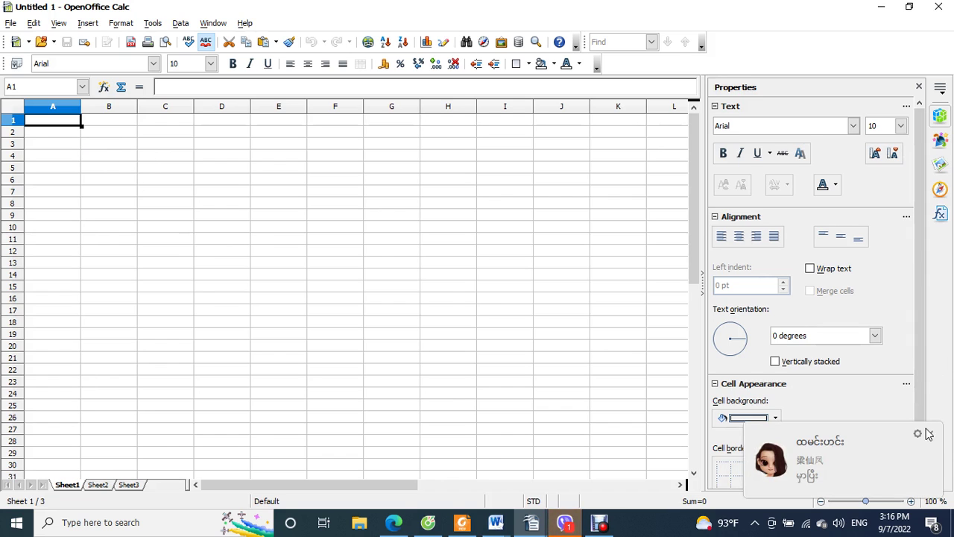
Step: Switch to Viber and shut the messenger down, including its background instance
{"action": "left_click", "coordinate": [939, 450]}
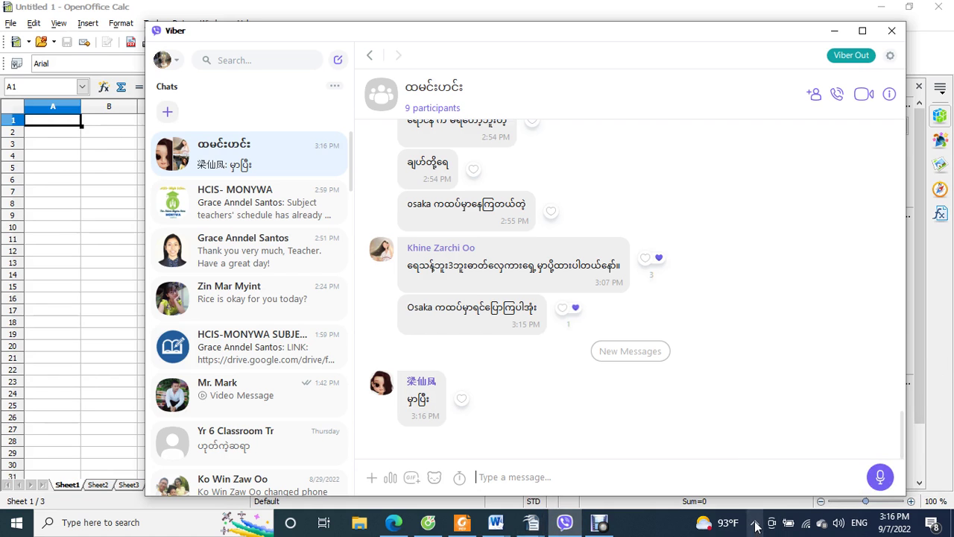
{"action": "left_click", "coordinate": [754, 523]}
{"action": "left_click", "coordinate": [770, 470]}
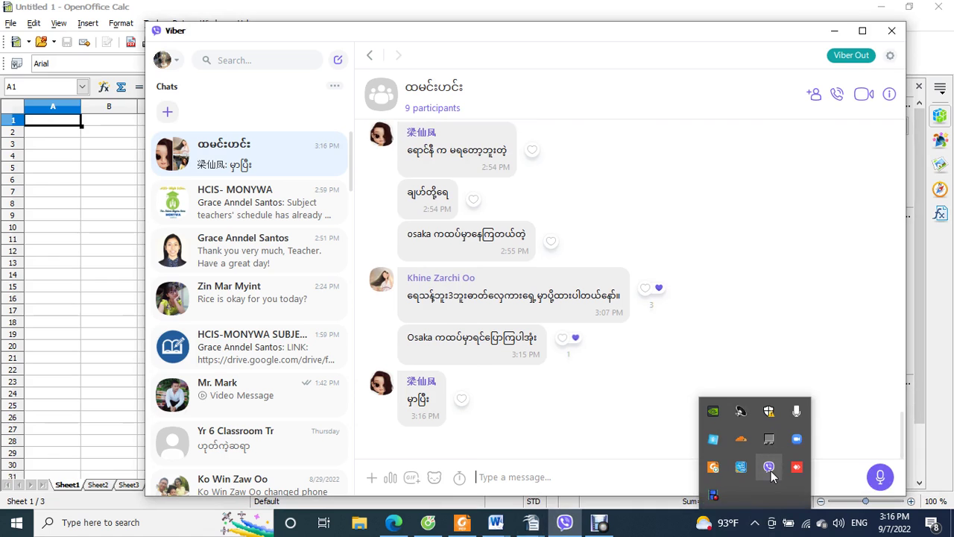
{"action": "left_click", "coordinate": [891, 31]}
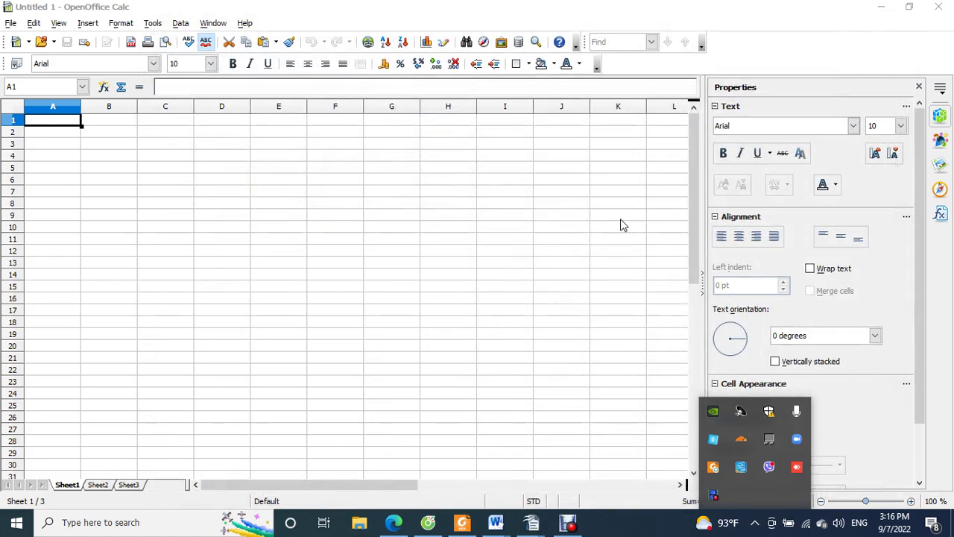
{"action": "left_click", "coordinate": [769, 467]}
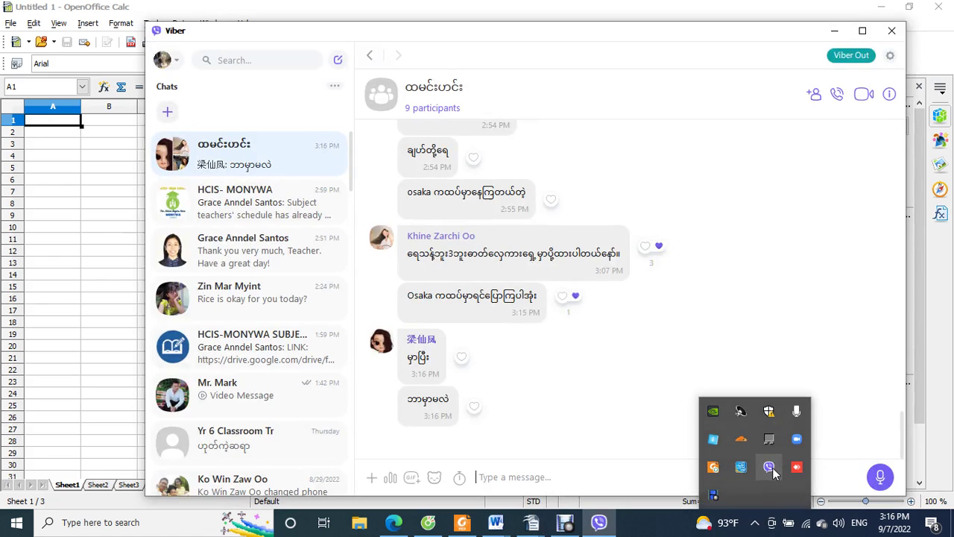
{"action": "left_click", "coordinate": [891, 30]}
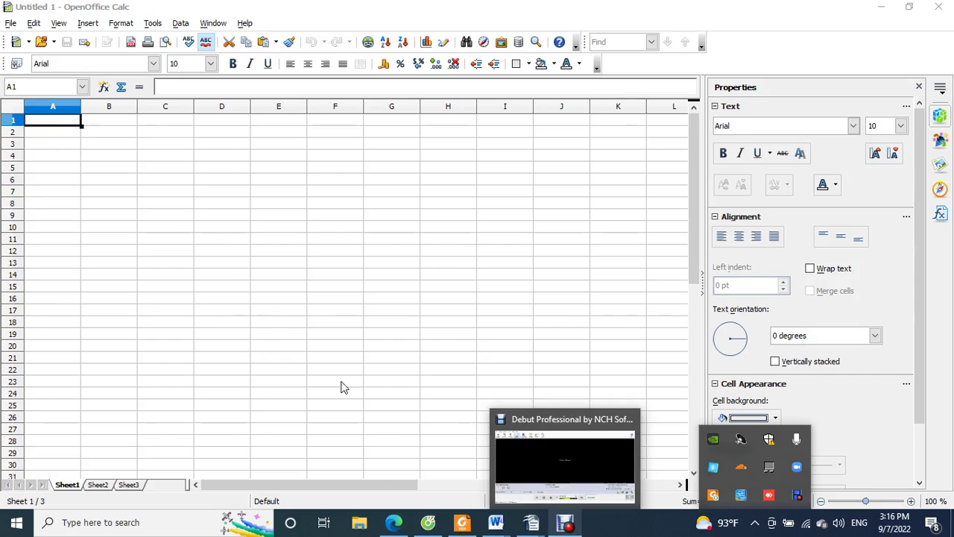
Step: Examine the sheet's column structure by selecting whole columns A, B and C one after another
{"action": "left_click", "coordinate": [96, 158]}
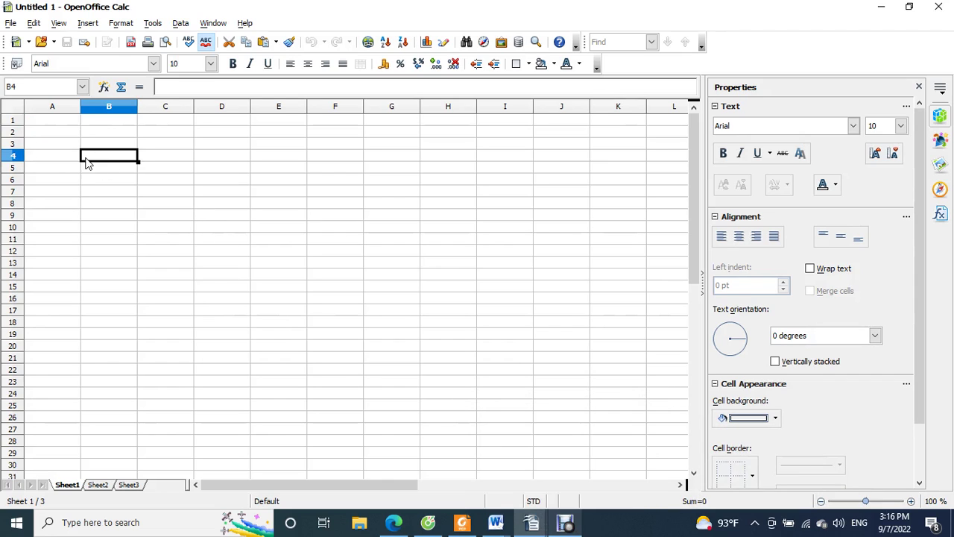
{"action": "left_click", "coordinate": [61, 109]}
{"action": "left_click", "coordinate": [98, 120]}
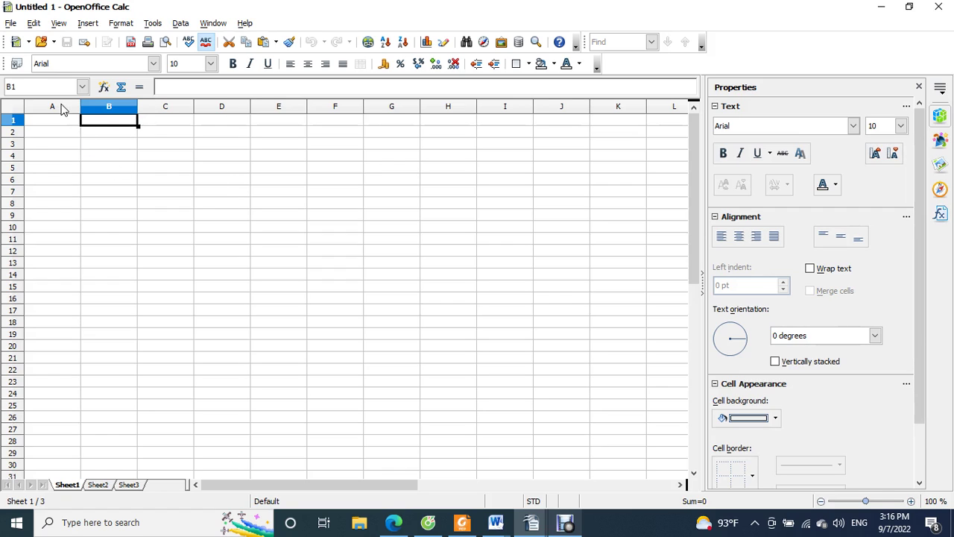
{"action": "left_click", "coordinate": [64, 109]}
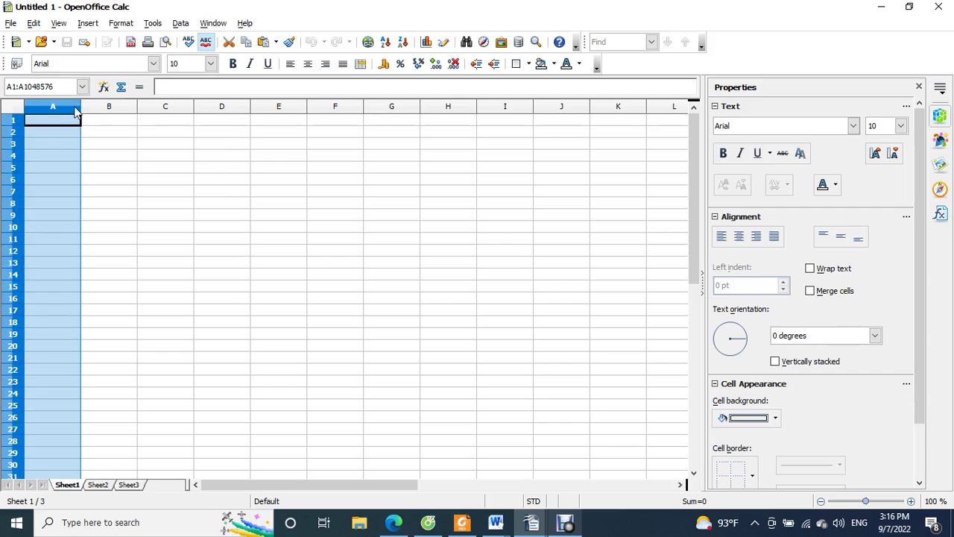
{"action": "left_click", "coordinate": [121, 108]}
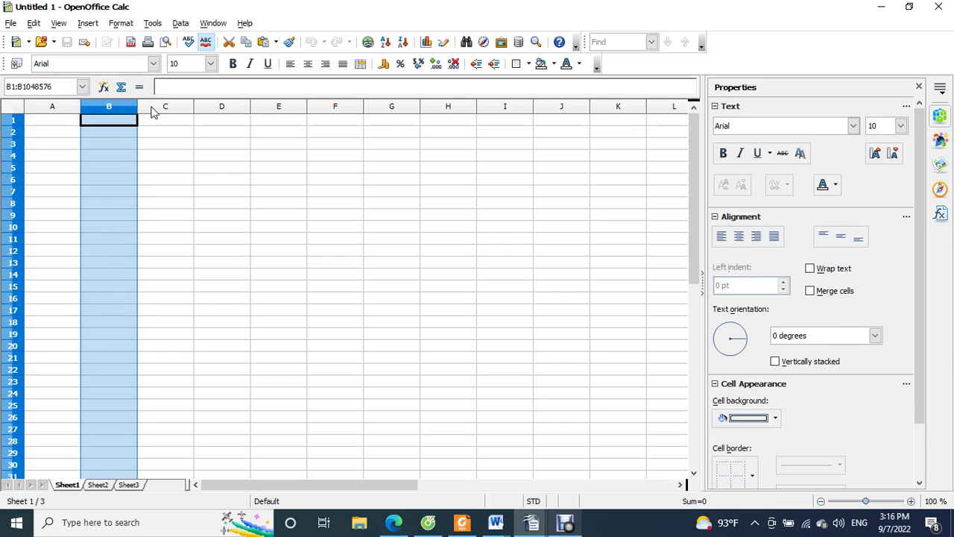
{"action": "left_click", "coordinate": [153, 110]}
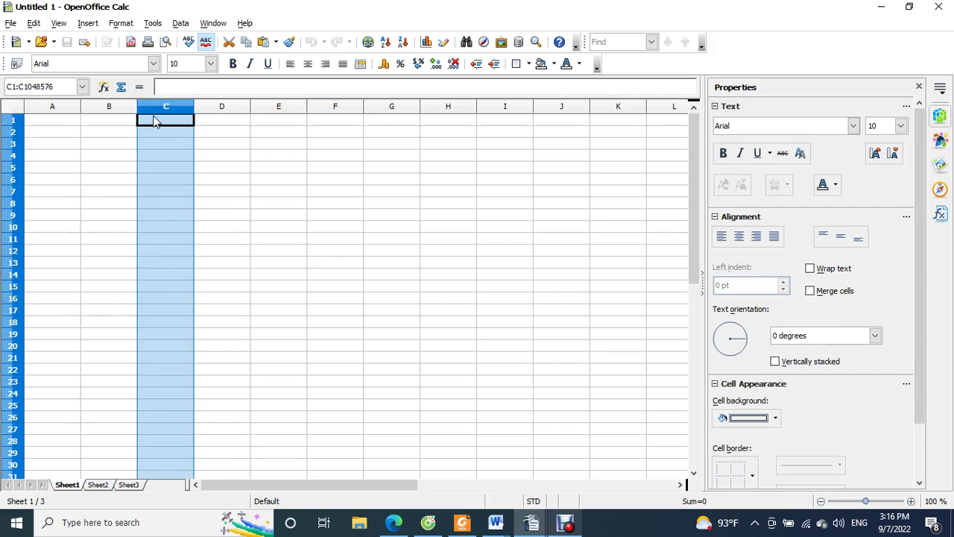
Step: Examine the cell ranges covered by the whole of column A and the whole of row 1
{"action": "left_click", "coordinate": [52, 110]}
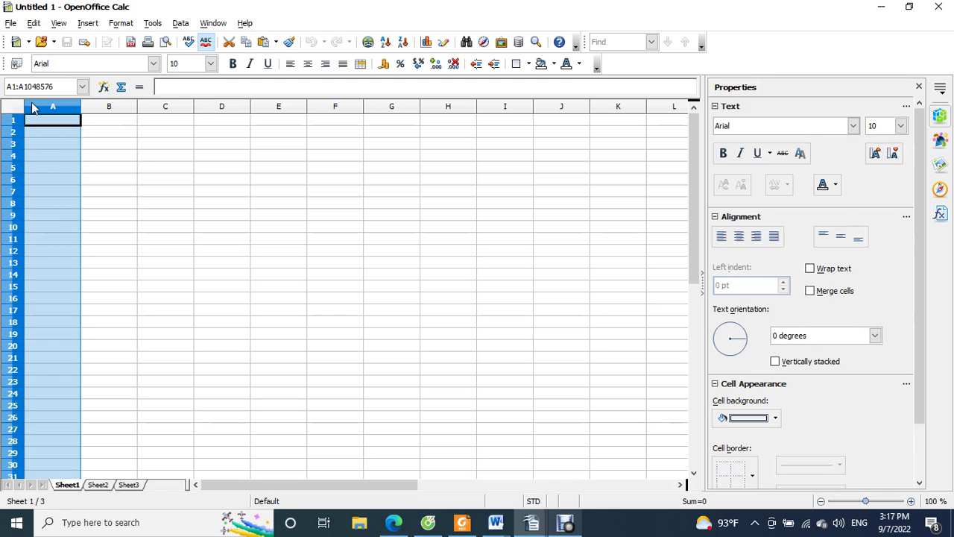
{"action": "left_click_drag", "start_coordinate": [24, 86], "coordinate": [54, 86]}
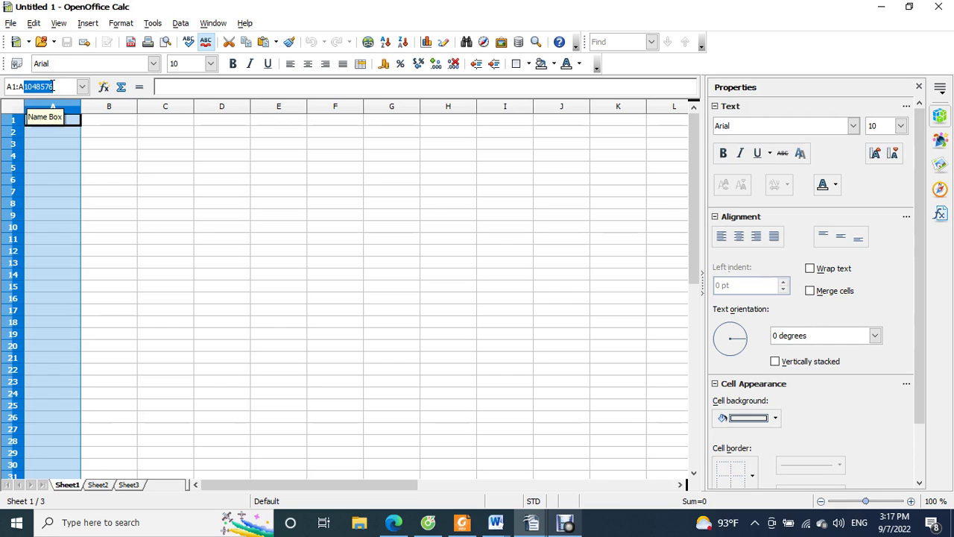
{"action": "left_click", "coordinate": [14, 121]}
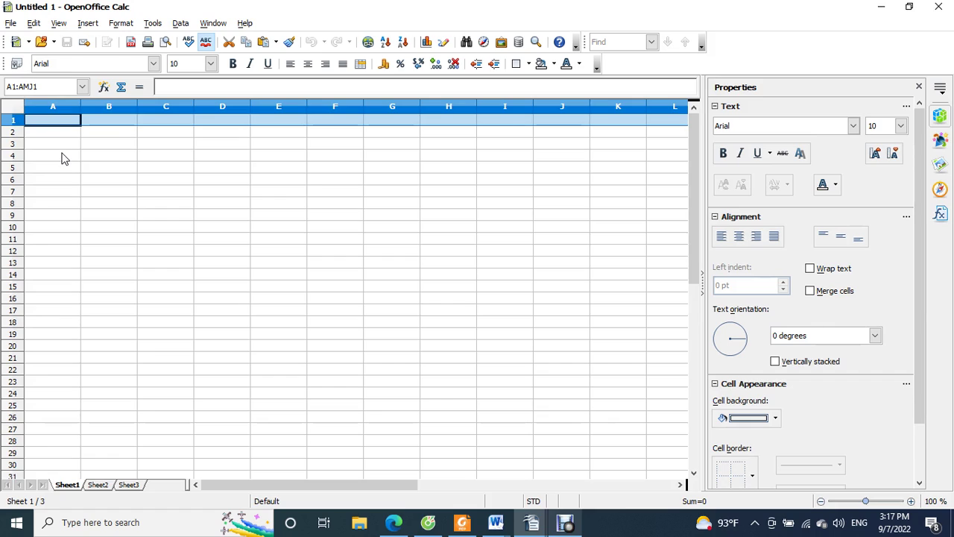
Step: Enter the column headings "Name" in cell A1 and "Student ID" in cell B1
{"action": "left_click", "coordinate": [62, 123]}
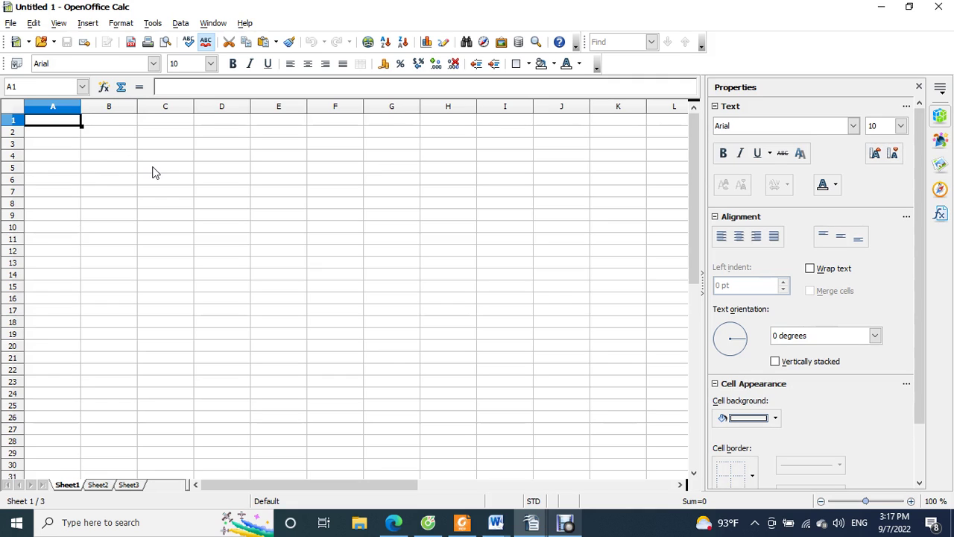
{"action": "type", "text": "Name"}
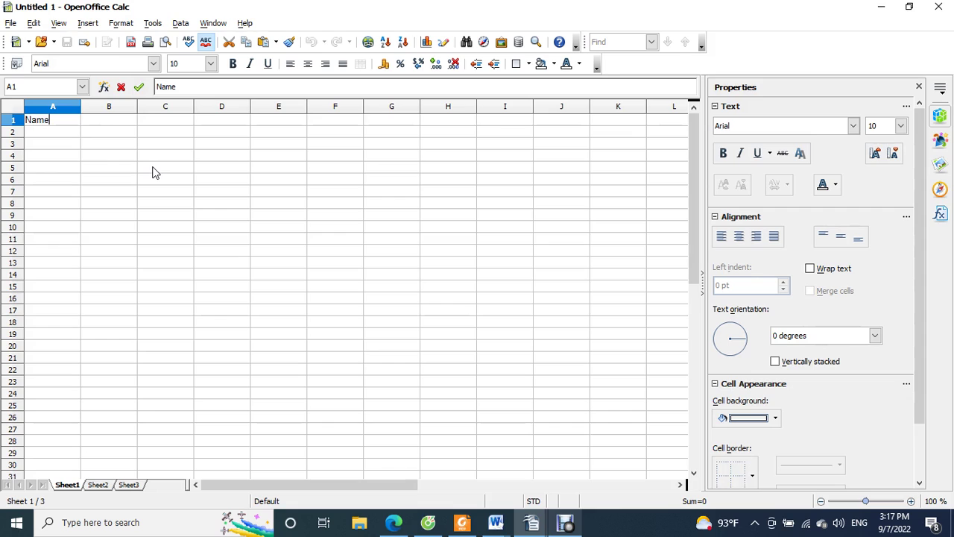
{"action": "key", "text": "Tab"}
{"action": "type", "text": "Studen"}
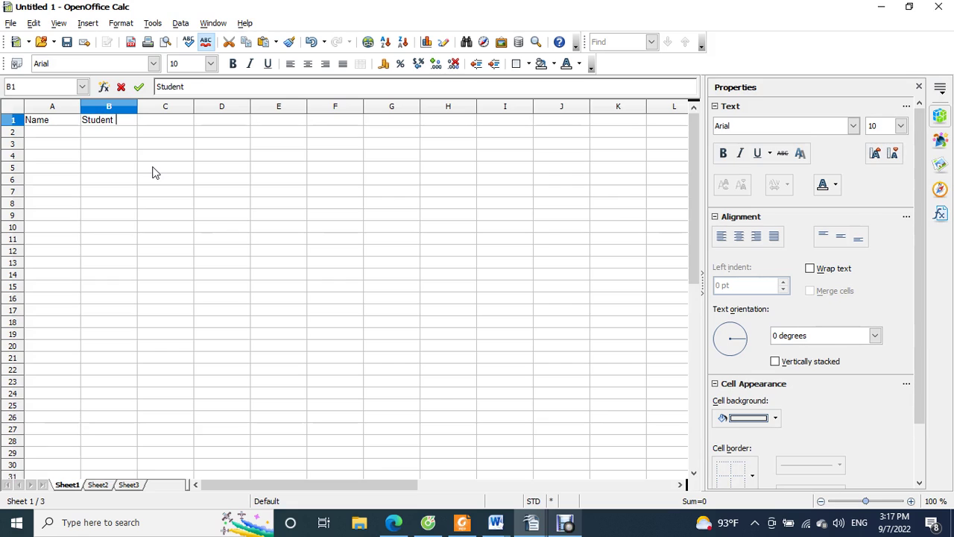
{"action": "type", "text": "t"}
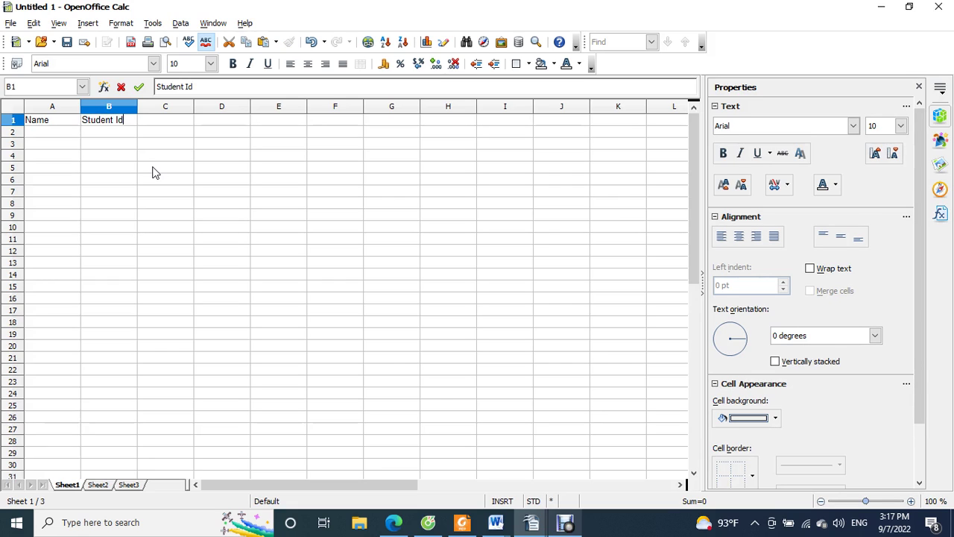
{"action": "type", "text": " ID"}
{"action": "left_click", "coordinate": [168, 107]}
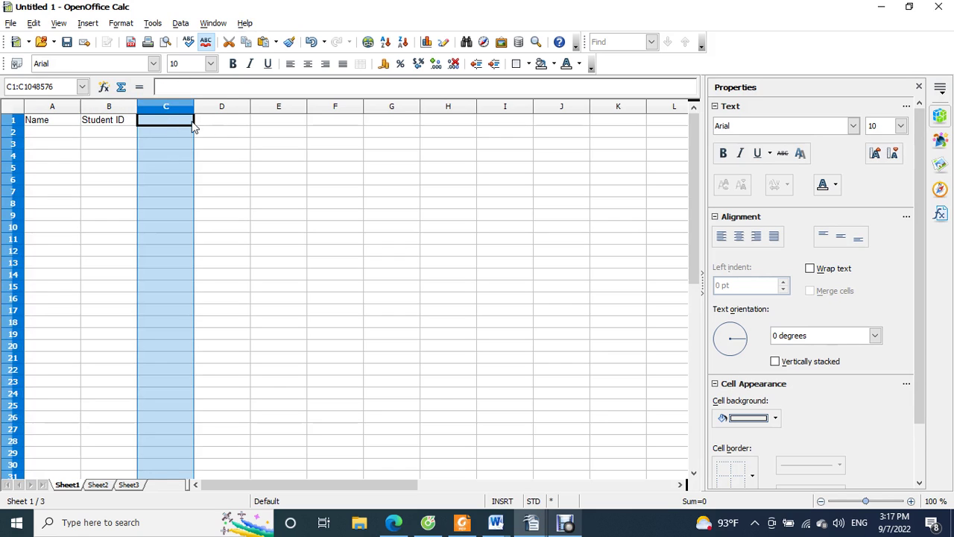
{"action": "left_click", "coordinate": [199, 120]}
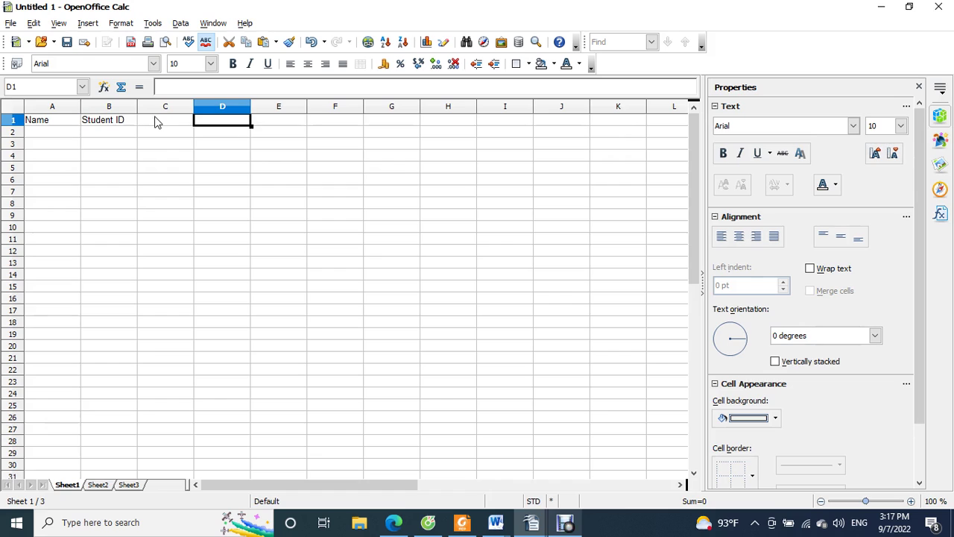
{"action": "left_click", "coordinate": [155, 122]}
{"action": "left_click", "coordinate": [230, 136]}
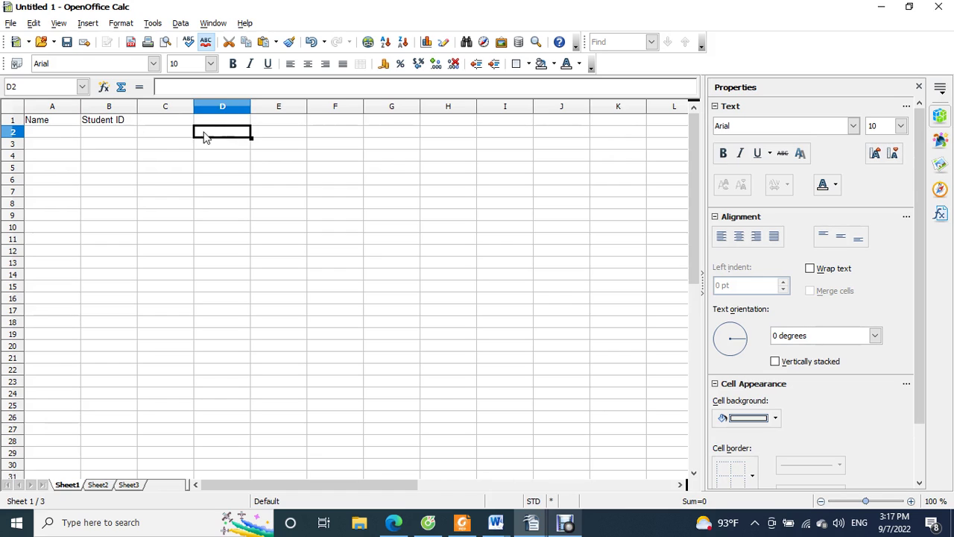
{"action": "type", "text": "aaa"}
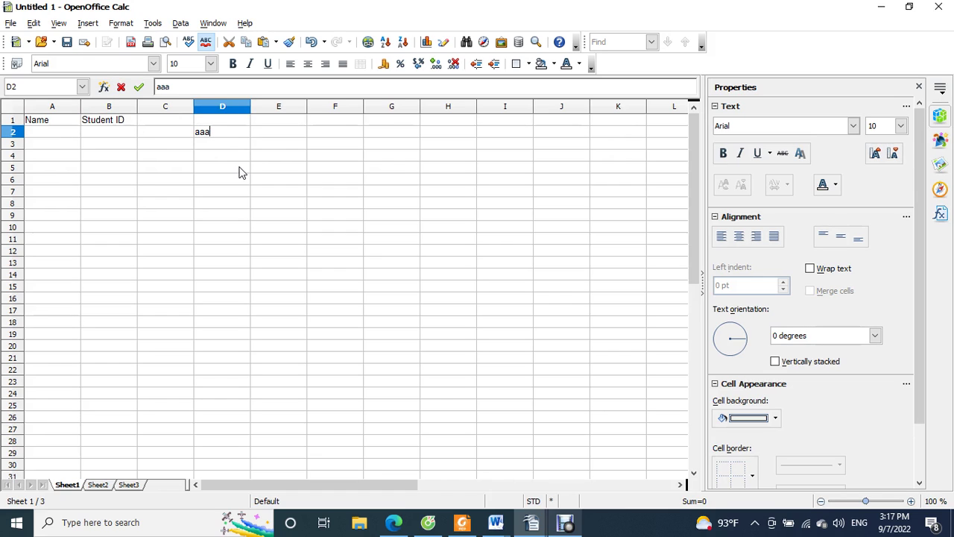
{"action": "key", "text": "BackSpace"}
{"action": "key", "text": "BackSpace"}
{"action": "key", "text": "BackSpace"}
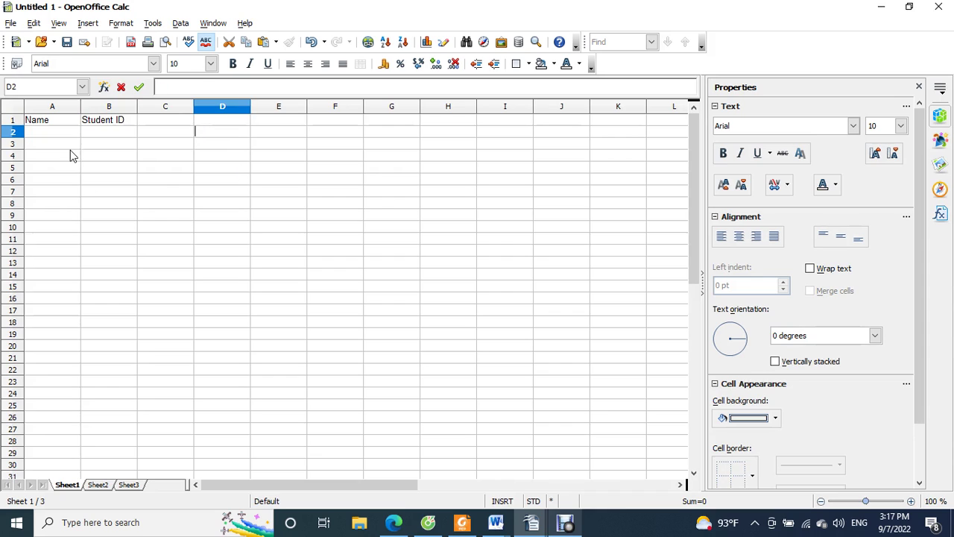
{"action": "left_click", "coordinate": [228, 153]}
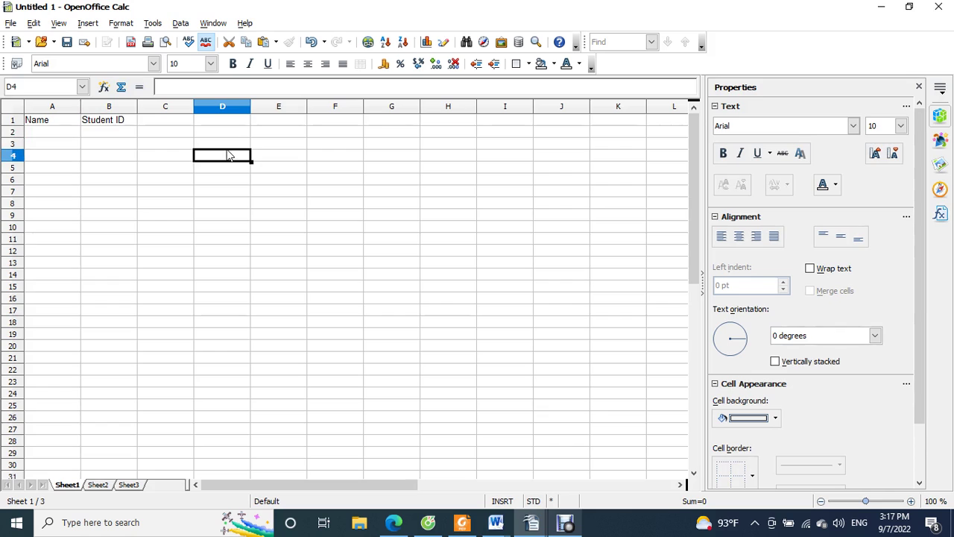
Step: Examine the contents and cell references of the headings in A1 and B1 and of the empty cells C2 and B2
{"action": "left_click", "coordinate": [43, 121]}
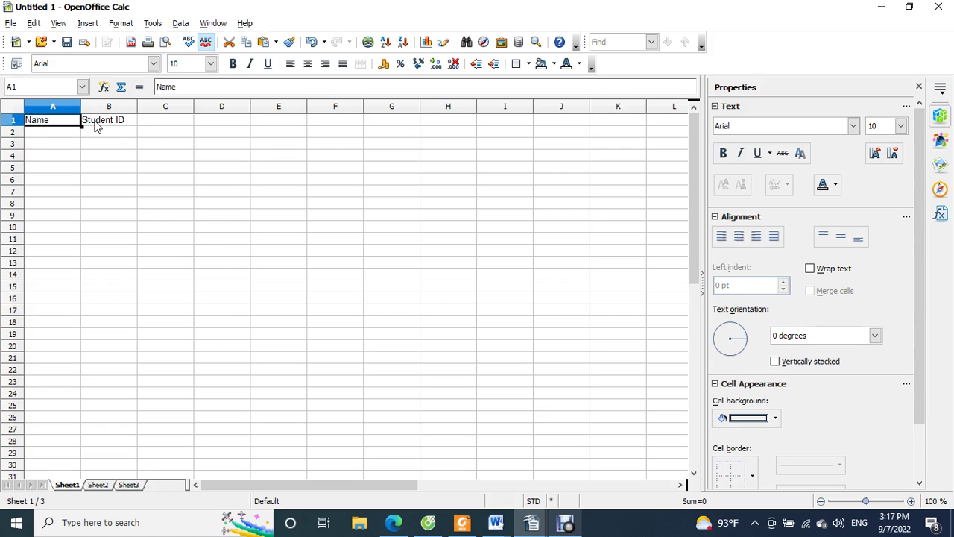
{"action": "left_click", "coordinate": [97, 123]}
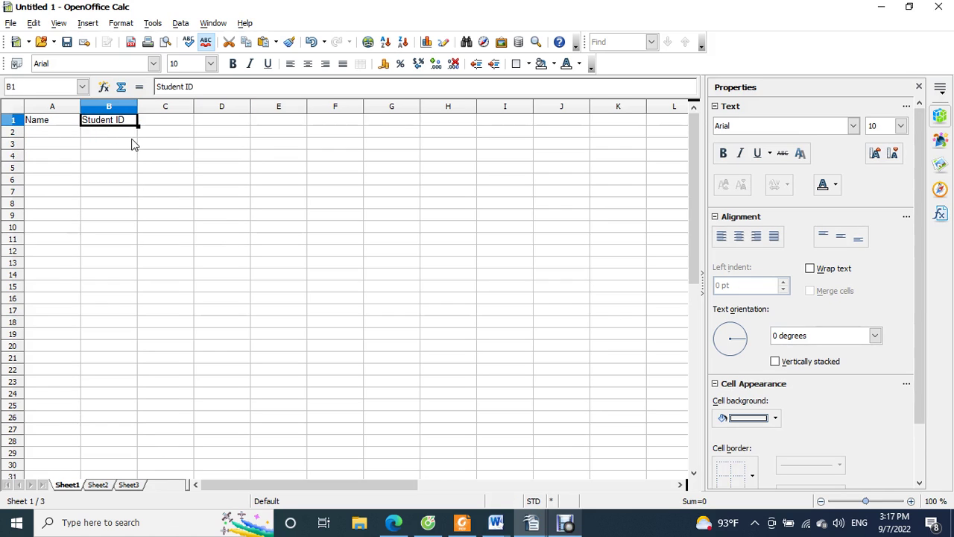
{"action": "left_click", "coordinate": [57, 124]}
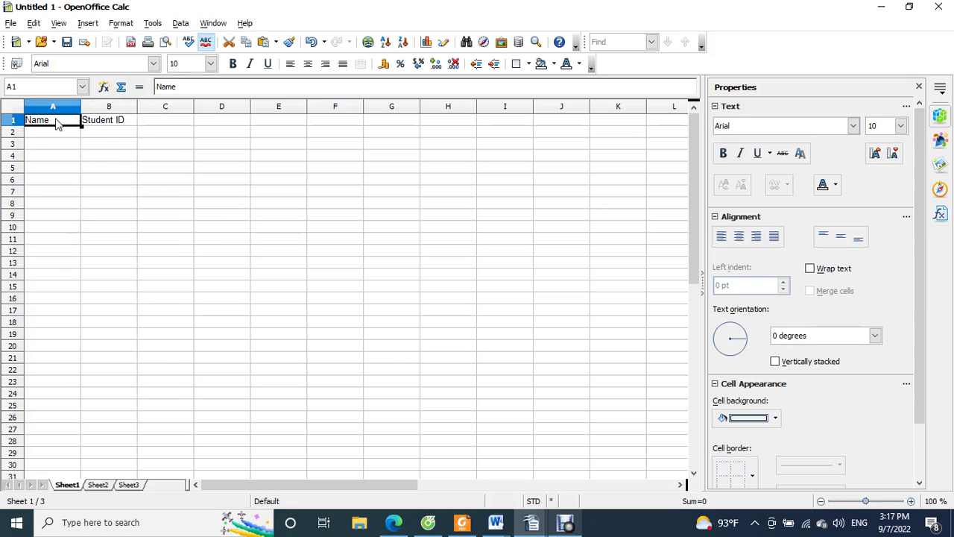
{"action": "left_click", "coordinate": [107, 126]}
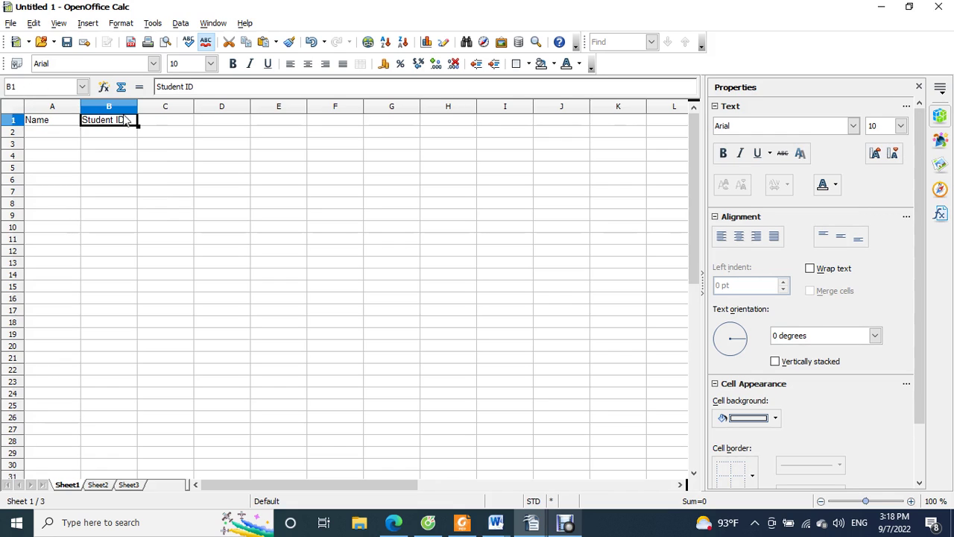
{"action": "left_click", "coordinate": [174, 124]}
{"action": "left_click", "coordinate": [176, 131]}
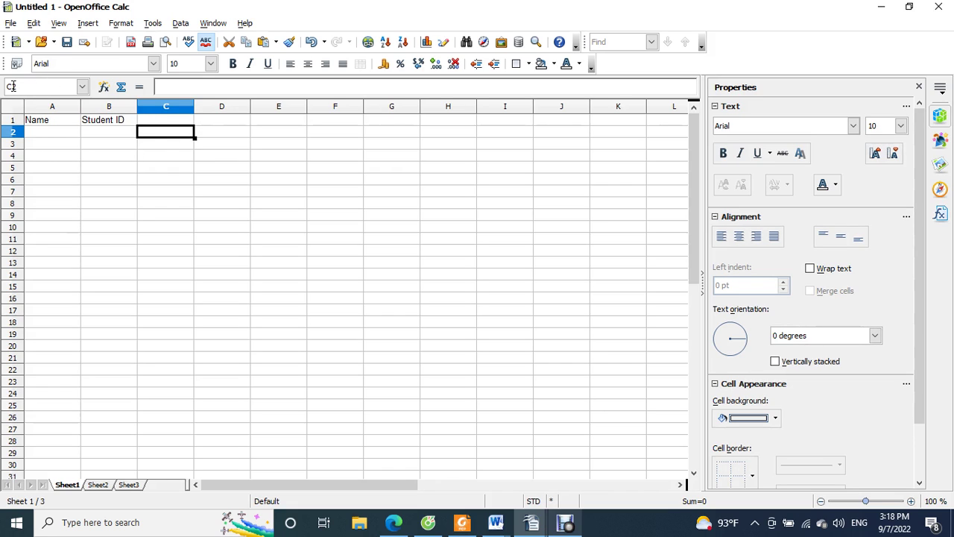
{"action": "left_click", "coordinate": [110, 137]}
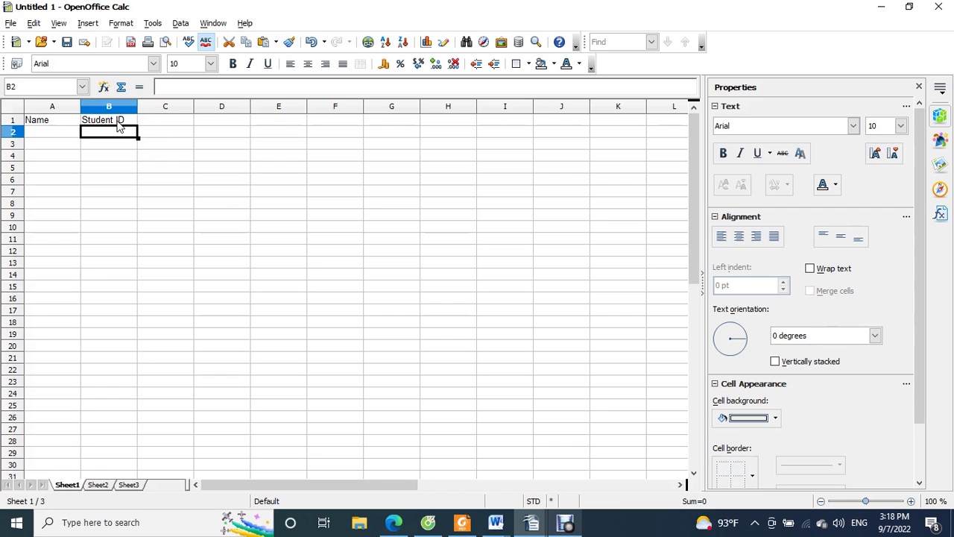
{"action": "left_click", "coordinate": [207, 149]}
{"action": "left_click", "coordinate": [109, 120]}
{"action": "left_click", "coordinate": [55, 126]}
{"action": "left_click", "coordinate": [107, 123]}
{"action": "left_click", "coordinate": [64, 123]}
{"action": "left_click", "coordinate": [109, 125]}
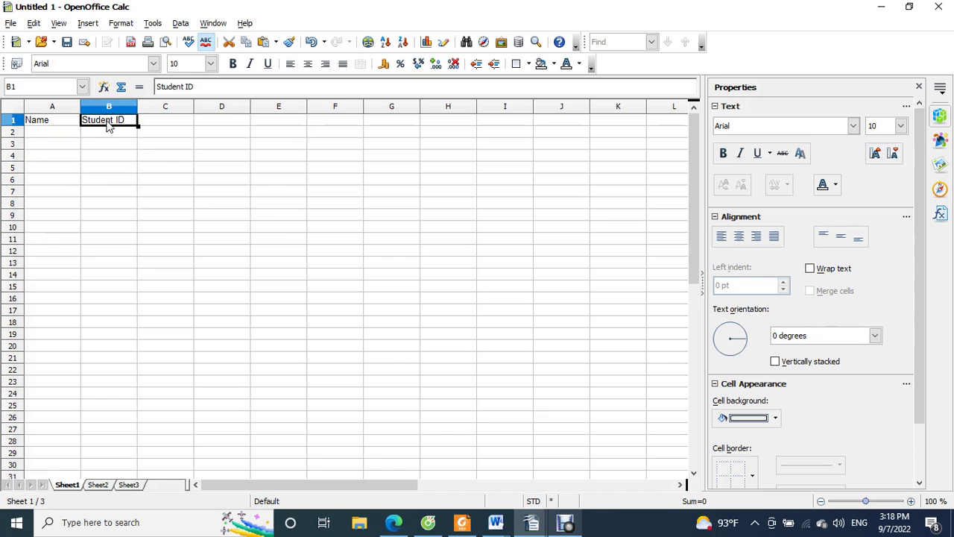
Step: Enter the student IDs 1 in cell B2 and 2 in cell B3
{"action": "left_click", "coordinate": [114, 135]}
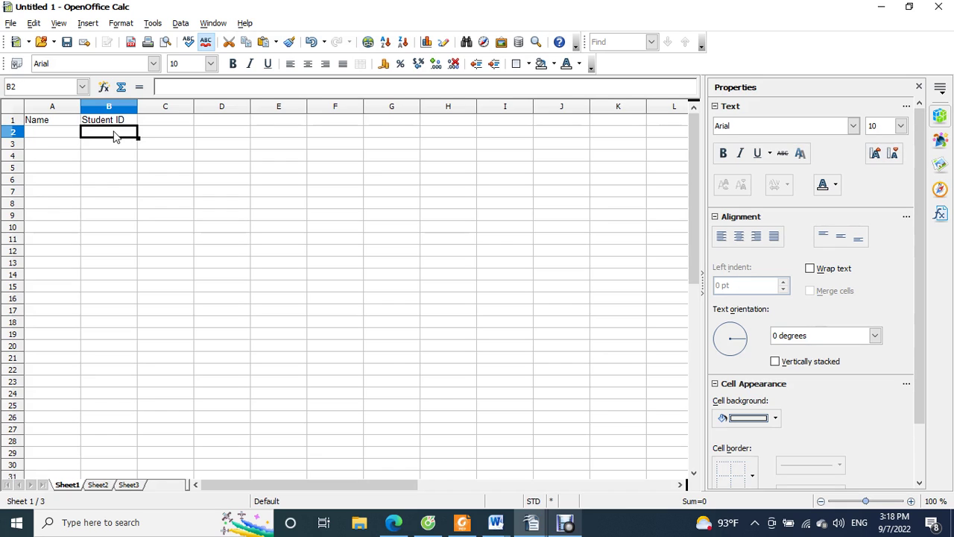
{"action": "type", "text": "1"}
{"action": "key", "text": "Return"}
{"action": "type", "text": "2"}
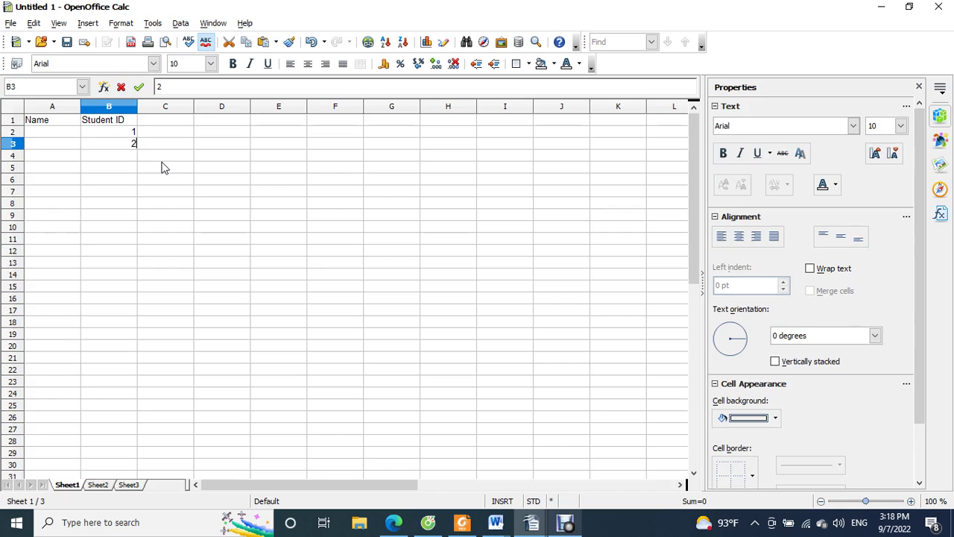
{"action": "left_click", "coordinate": [164, 168]}
{"action": "left_click_drag", "start_coordinate": [123, 120], "coordinate": [128, 140]}
{"action": "left_click", "coordinate": [145, 144]}
Step: Enter the starting series values 2 in cell C2 and 4 in cell C3
{"action": "left_click", "coordinate": [160, 132]}
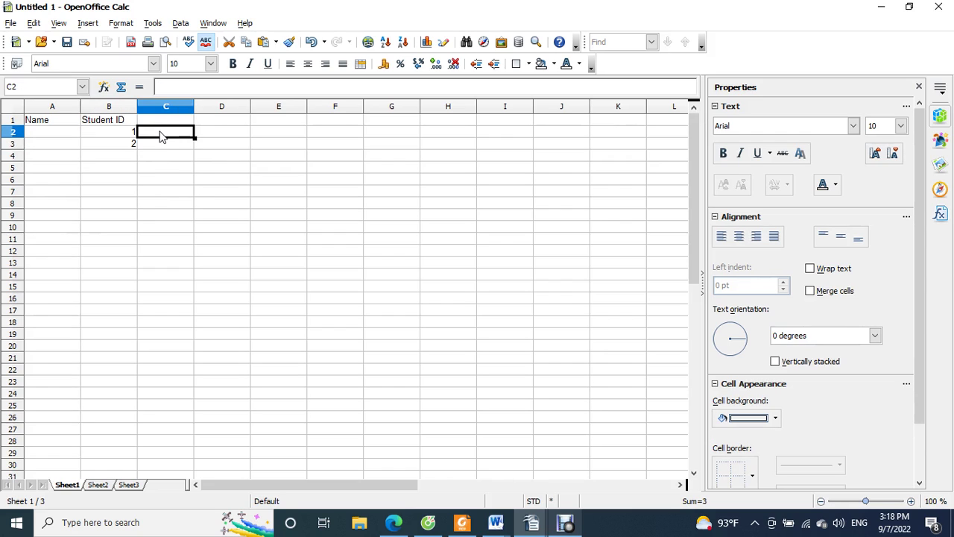
{"action": "type", "text": "2"}
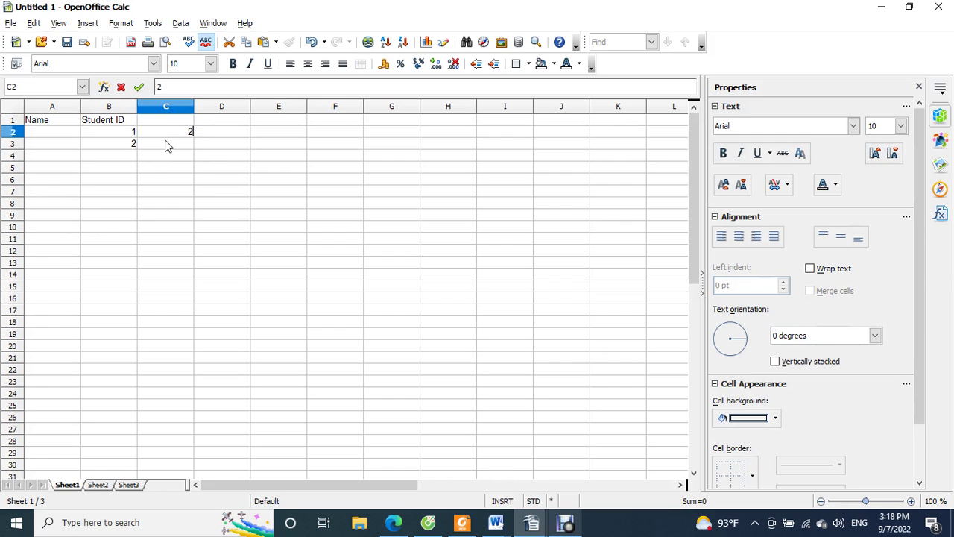
{"action": "left_click", "coordinate": [167, 145]}
{"action": "type", "text": "4"}
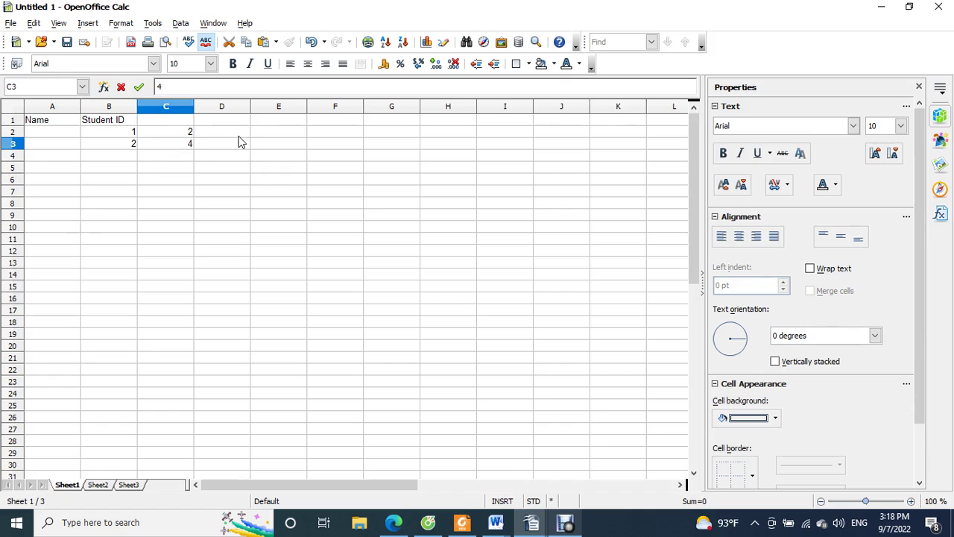
{"action": "left_click", "coordinate": [240, 137]}
Step: Examine the number pairs in columns C and B by selecting C2:C3 and the Student ID cells
{"action": "left_click", "coordinate": [187, 134]}
{"action": "left_click_drag", "start_coordinate": [192, 138], "coordinate": [189, 149]}
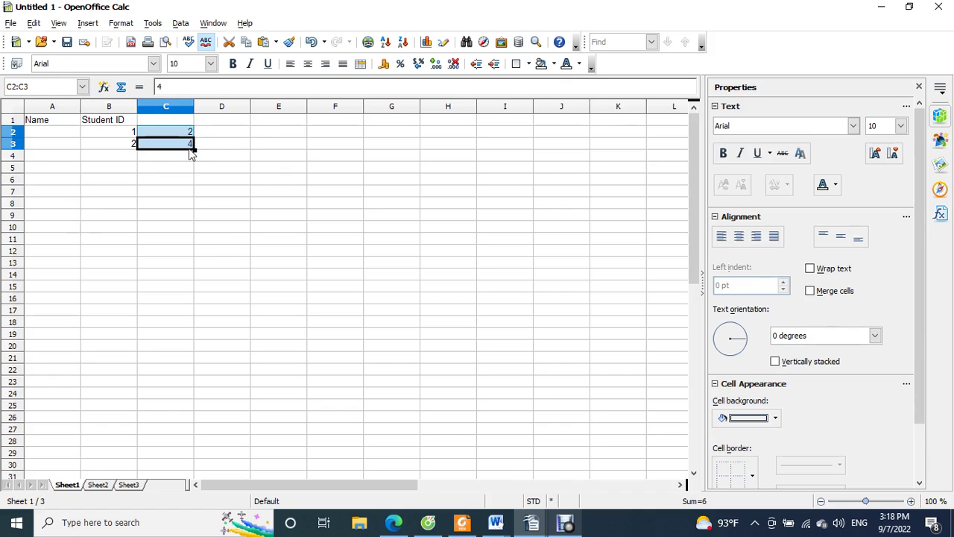
{"action": "left_click", "coordinate": [189, 137]}
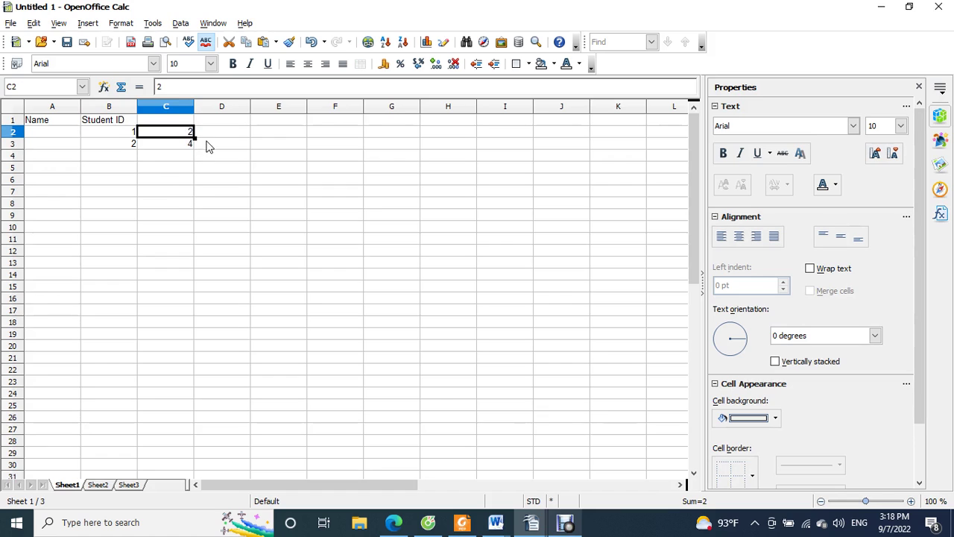
{"action": "left_click", "coordinate": [215, 133]}
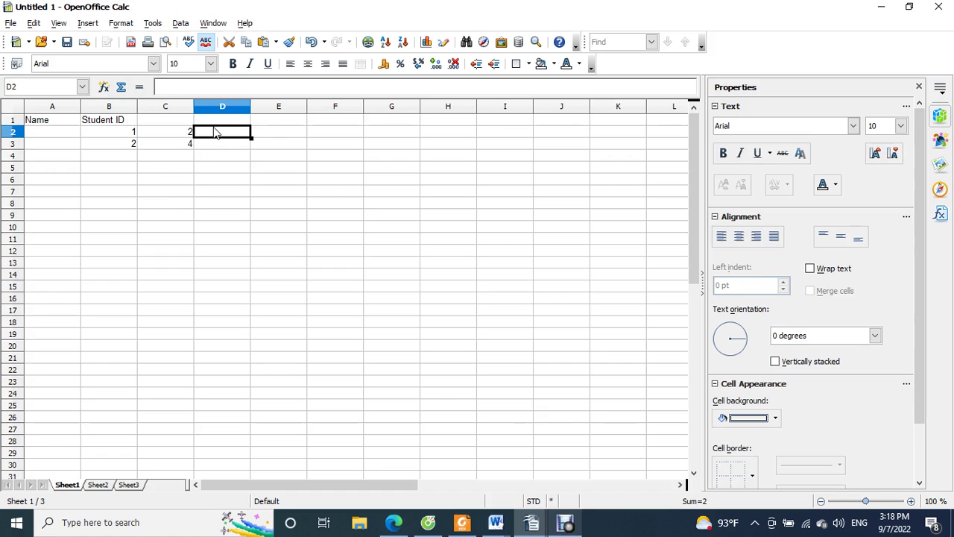
{"action": "left_click", "coordinate": [120, 133]}
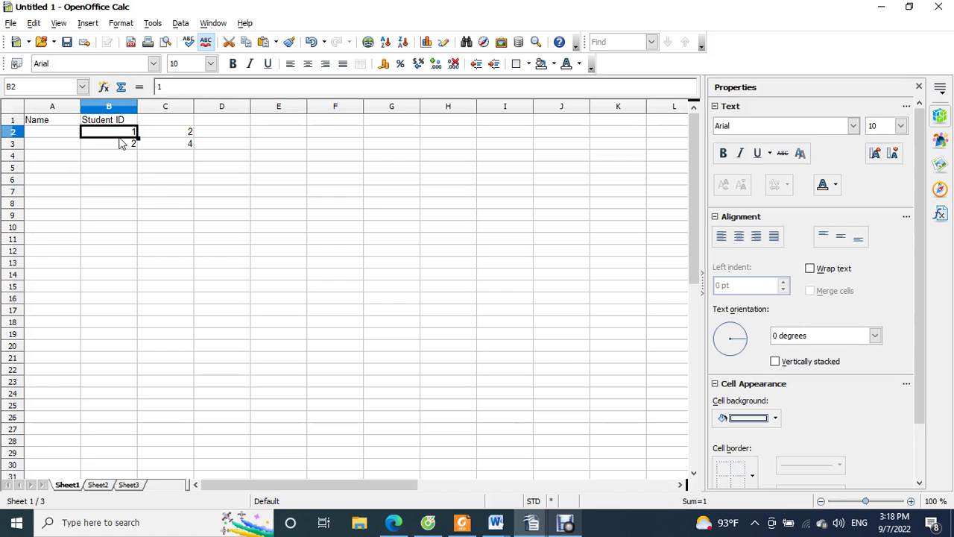
{"action": "left_click", "coordinate": [143, 155]}
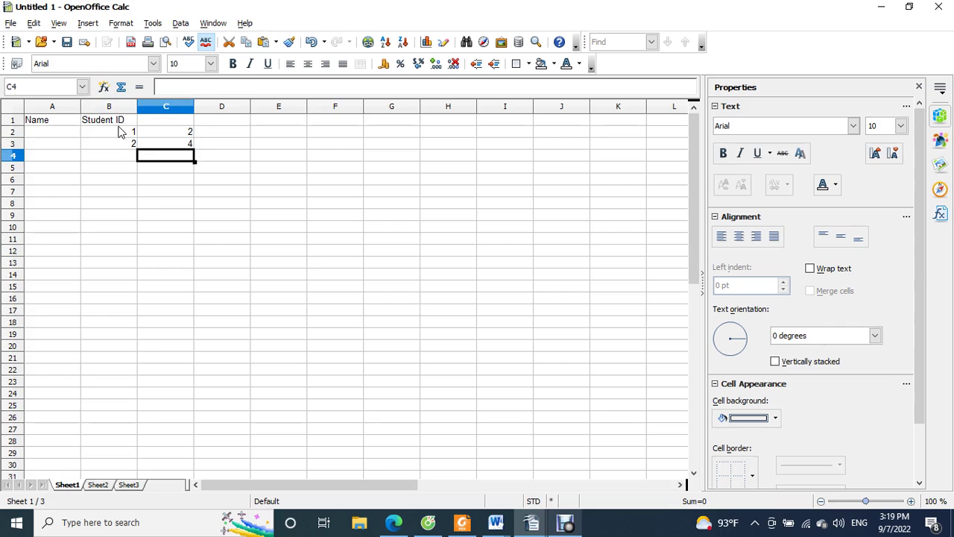
{"action": "left_click_drag", "start_coordinate": [120, 124], "coordinate": [120, 127]}
{"action": "left_click", "coordinate": [132, 140]}
{"action": "left_click", "coordinate": [127, 132]}
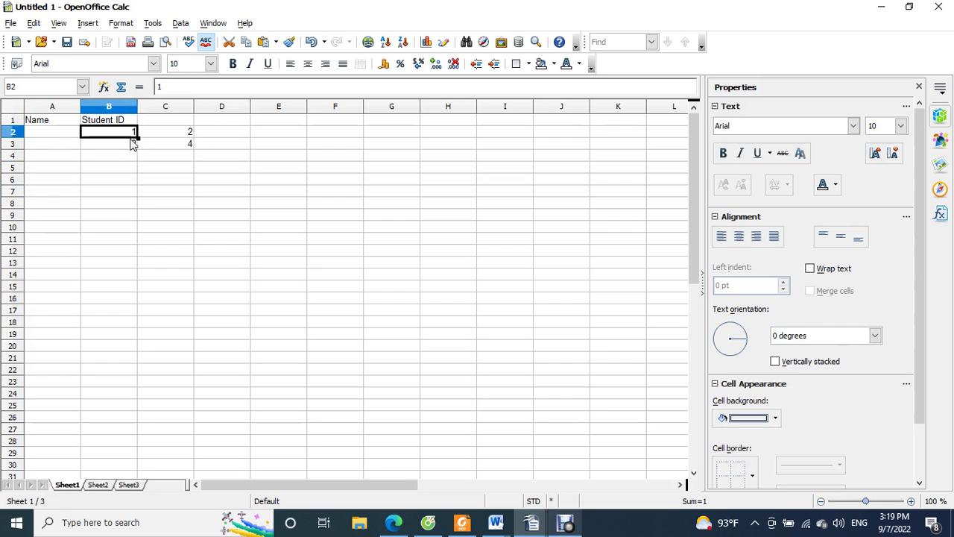
Step: Examine the two starting values in C2 and C3, individually and as a selected range
{"action": "left_click", "coordinate": [168, 135]}
{"action": "left_click", "coordinate": [169, 143]}
{"action": "left_click", "coordinate": [169, 134]}
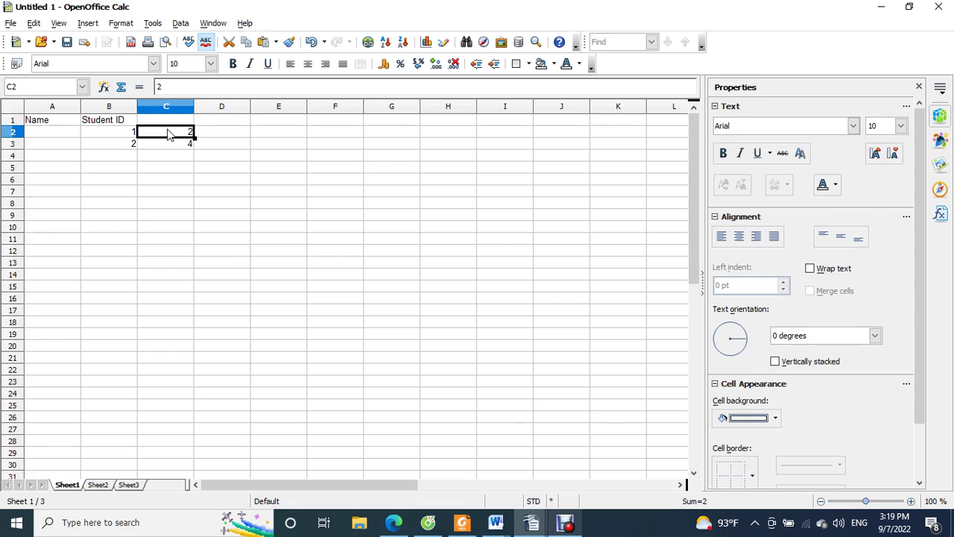
{"action": "left_click", "coordinate": [184, 146]}
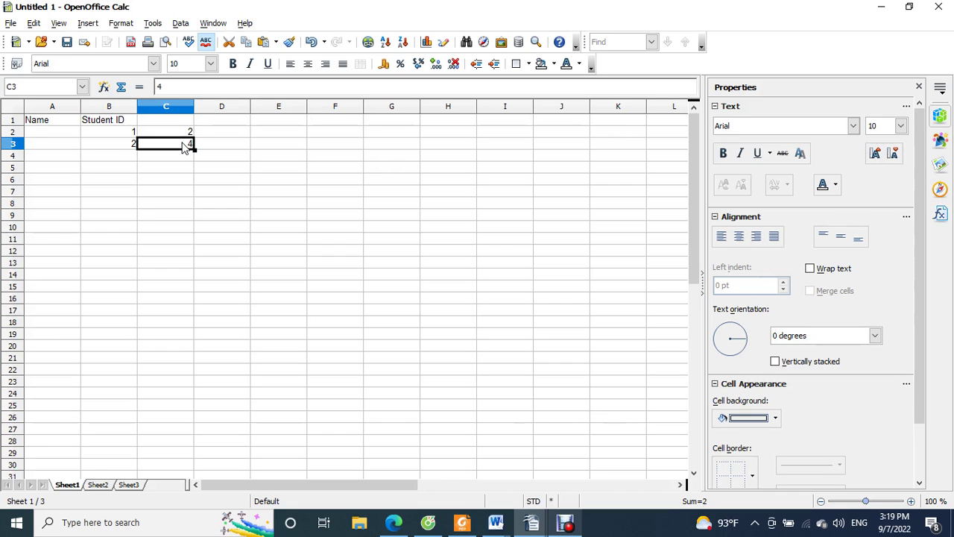
{"action": "left_click_drag", "start_coordinate": [181, 132], "coordinate": [185, 146]}
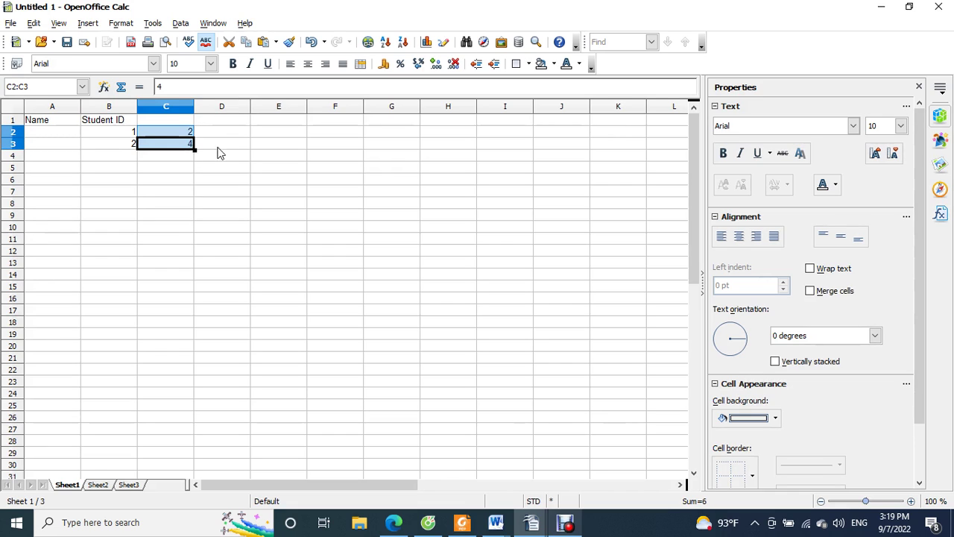
{"action": "left_click", "coordinate": [203, 148]}
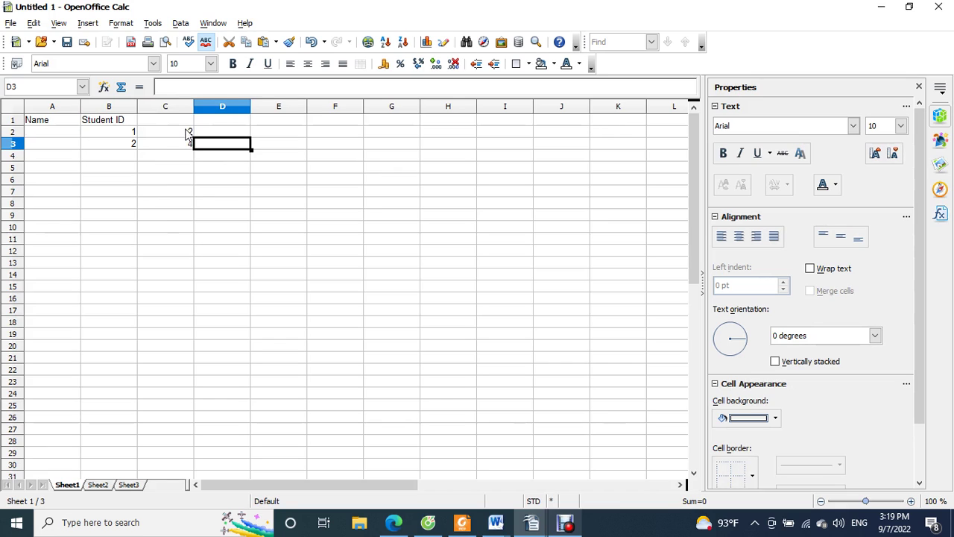
{"action": "left_click", "coordinate": [187, 133]}
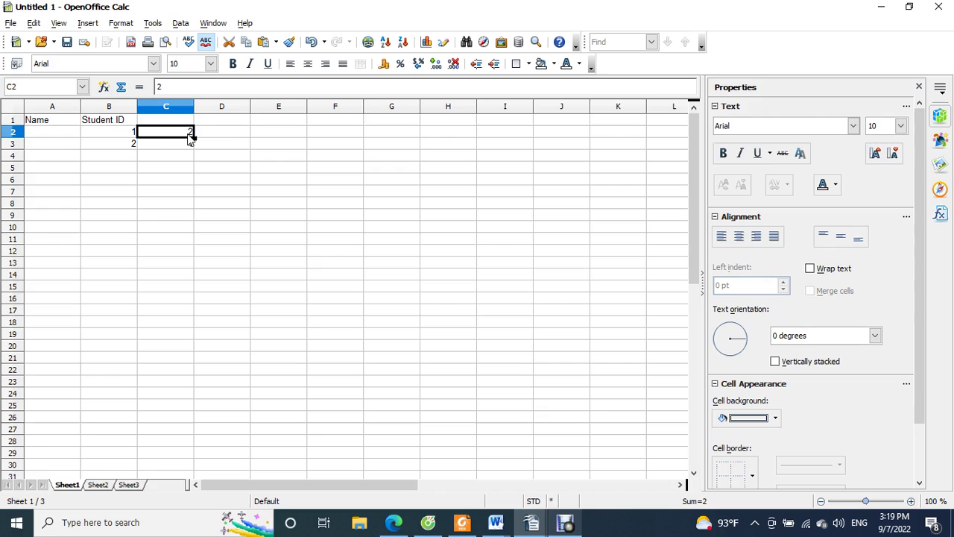
{"action": "left_click", "coordinate": [221, 158]}
{"action": "left_click", "coordinate": [180, 135]}
{"action": "left_click", "coordinate": [219, 143]}
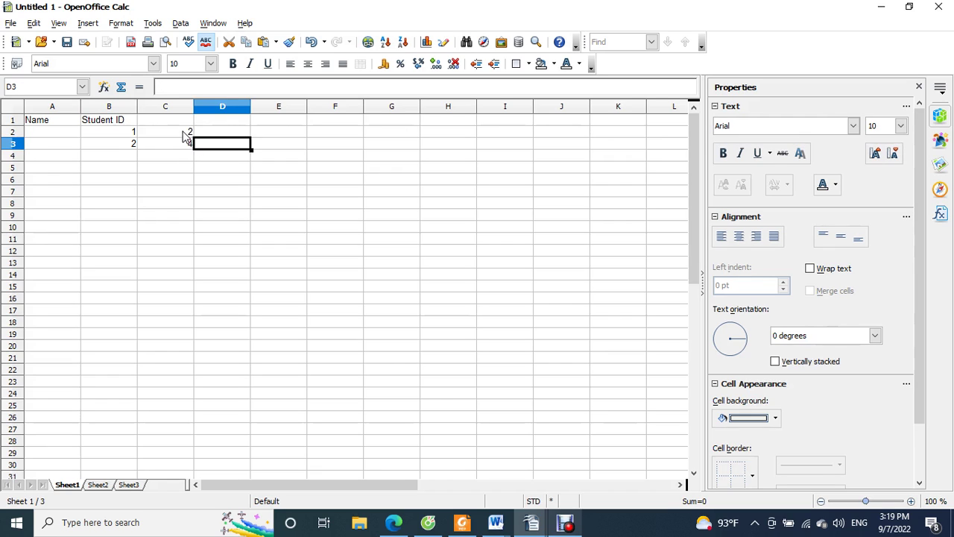
Step: Extend the number series in C2:C3 down column C to cell C16 with auto-fill
{"action": "left_click", "coordinate": [184, 137]}
{"action": "left_click_drag", "start_coordinate": [184, 136], "coordinate": [187, 147]}
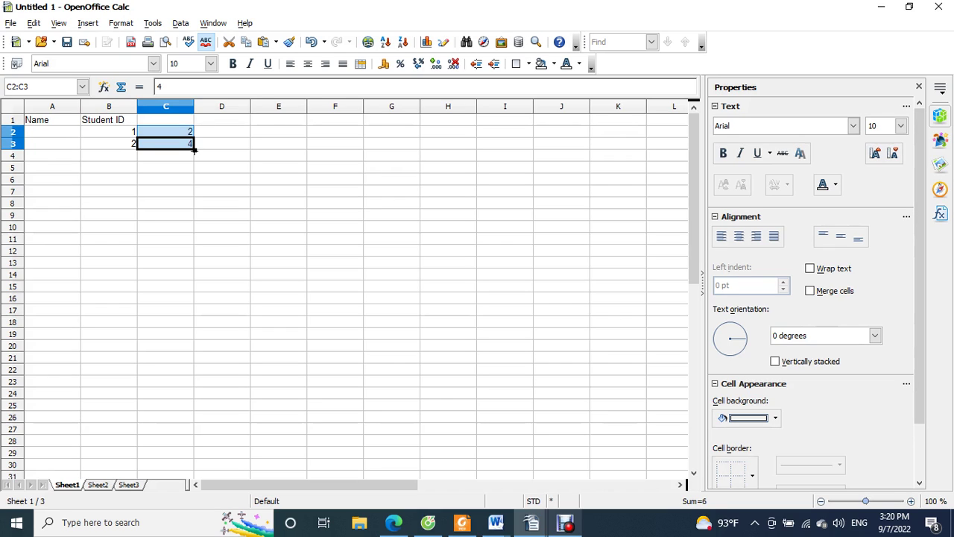
{"action": "left_click_drag", "start_coordinate": [193, 149], "coordinate": [195, 301]}
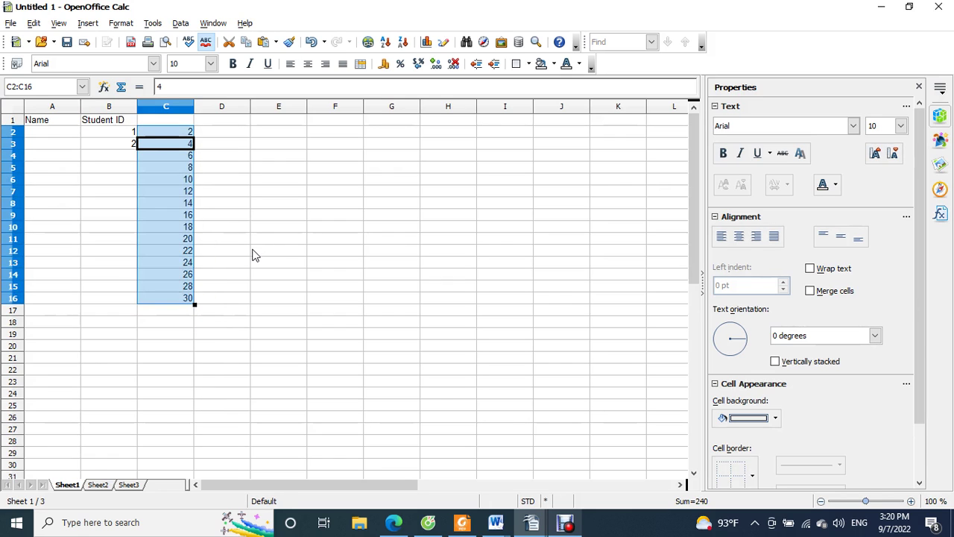
{"action": "left_click", "coordinate": [232, 131]}
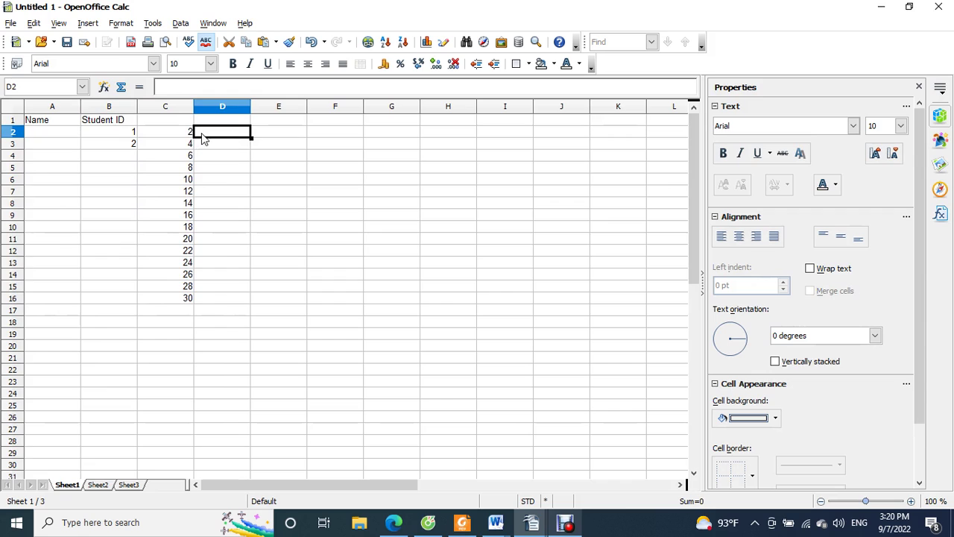
{"action": "left_click", "coordinate": [213, 144]}
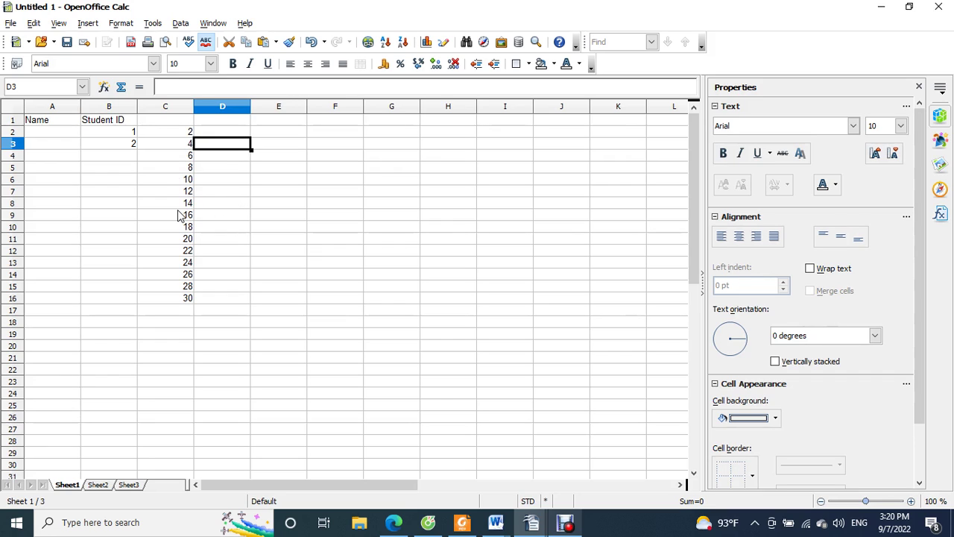
Step: Examine the two Student ID values in B2 and B3, singly and as the selected range B2:B3
{"action": "left_click", "coordinate": [125, 131]}
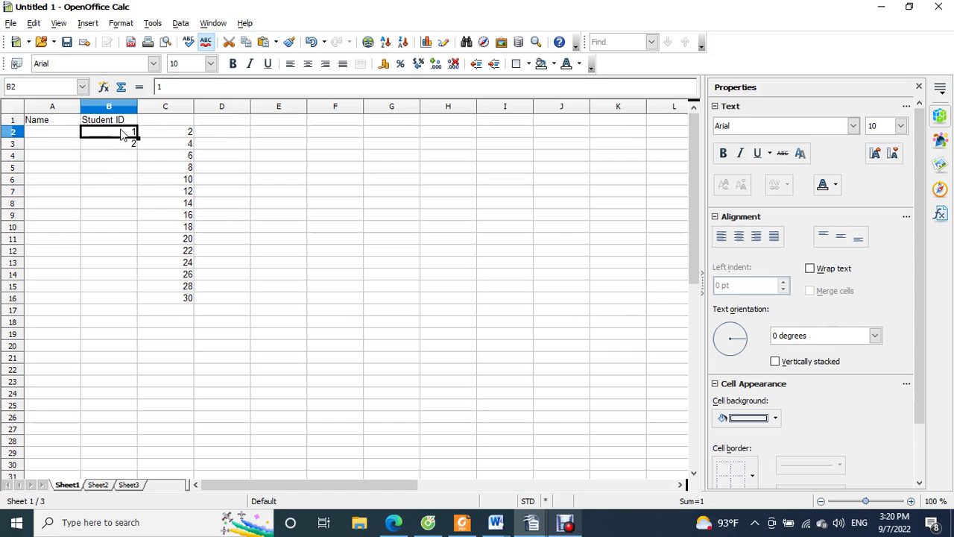
{"action": "left_click_drag", "start_coordinate": [123, 134], "coordinate": [127, 145]}
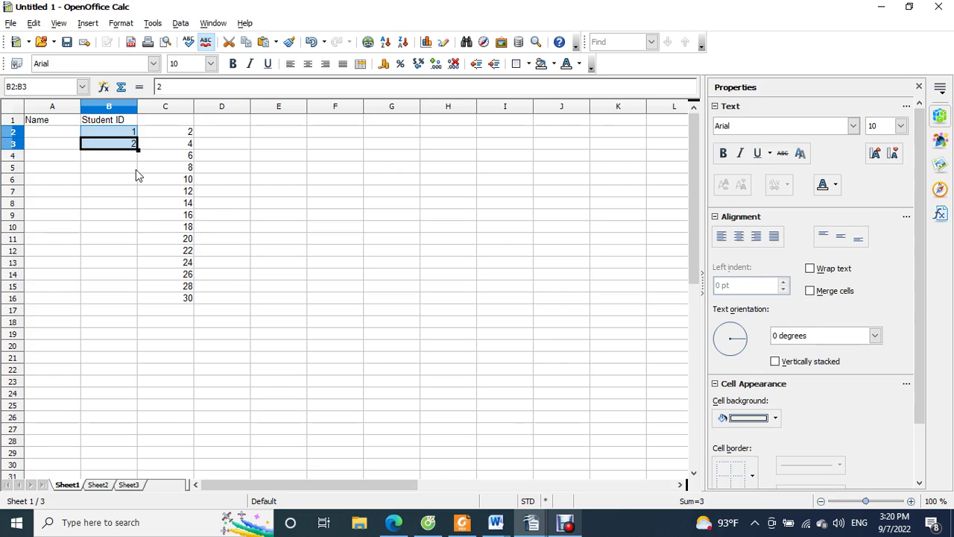
{"action": "left_click", "coordinate": [138, 150]}
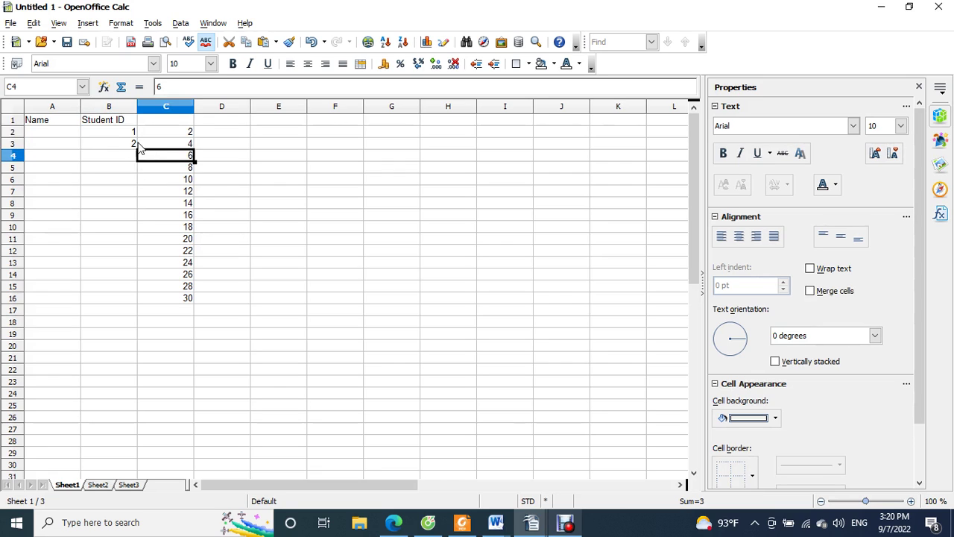
{"action": "left_click", "coordinate": [125, 134]}
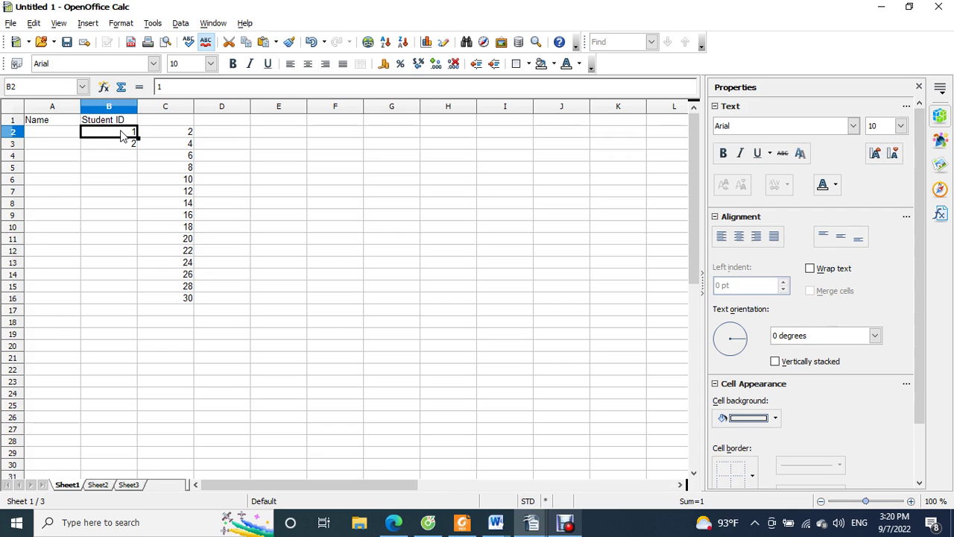
{"action": "left_click_drag", "start_coordinate": [124, 136], "coordinate": [127, 145]}
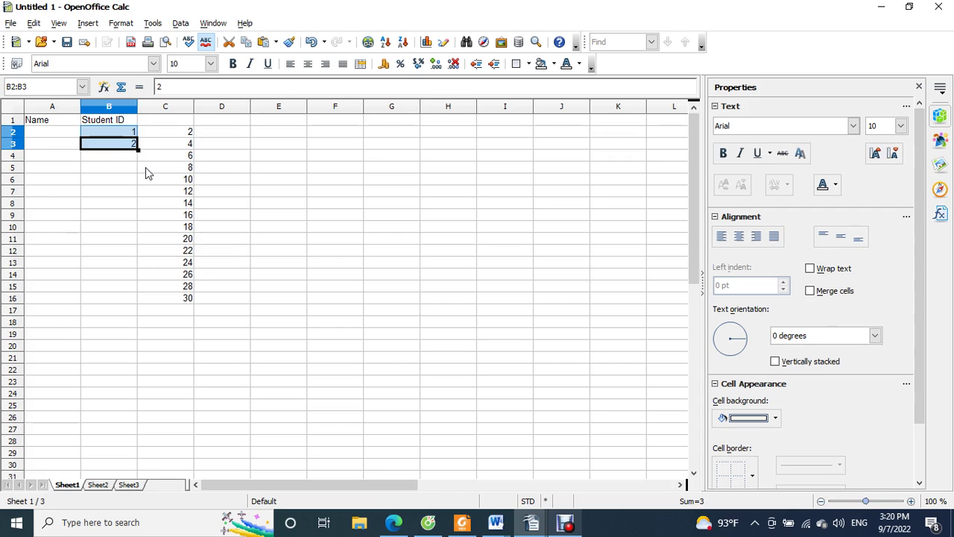
{"action": "left_click", "coordinate": [145, 171]}
Step: Examine how cell ranges are selected, using stretches of column B starting at B2 and the block D2:I16
{"action": "left_click", "coordinate": [123, 136]}
{"action": "left_click_drag", "start_coordinate": [122, 137], "coordinate": [130, 202]}
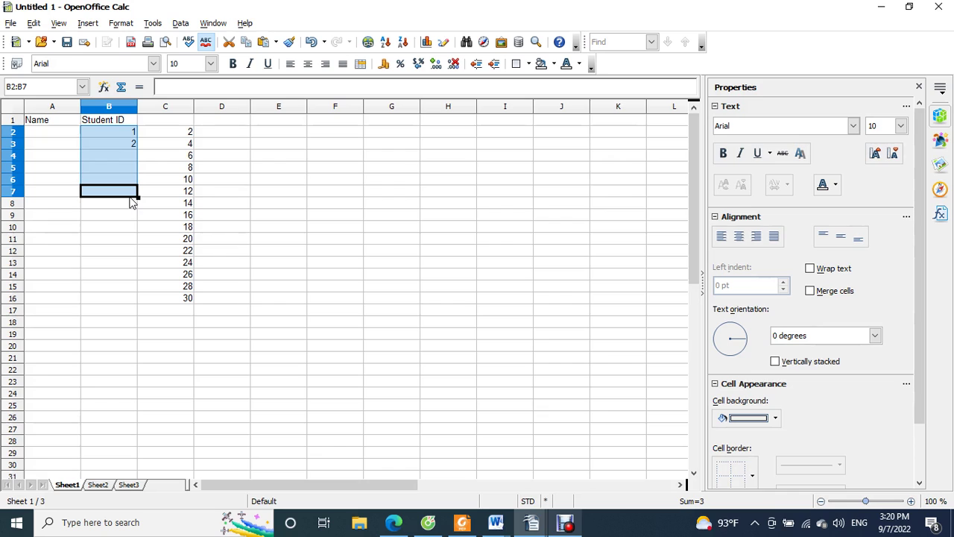
{"action": "left_click", "coordinate": [149, 158]}
{"action": "left_click", "coordinate": [121, 131]}
{"action": "left_click_drag", "start_coordinate": [122, 132], "coordinate": [129, 221]}
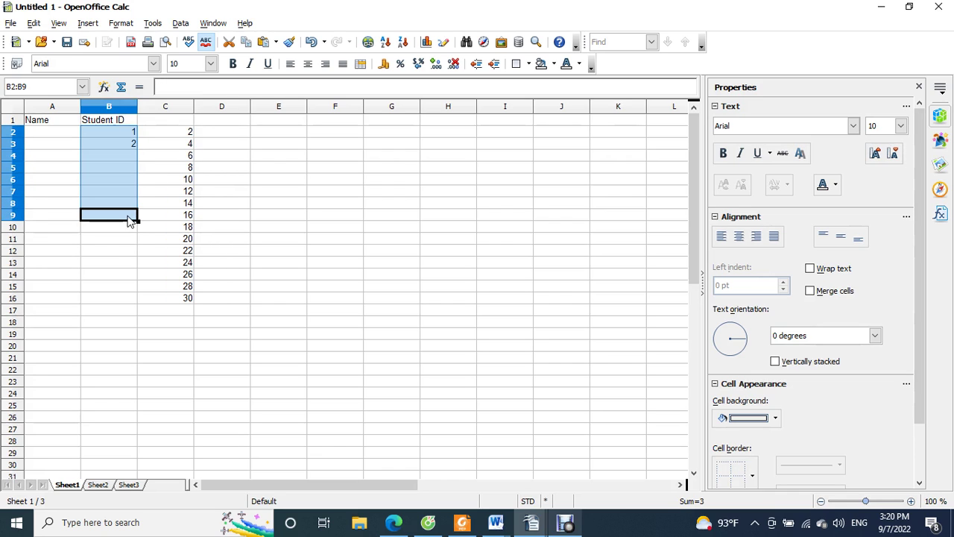
{"action": "left_click", "coordinate": [160, 145]}
{"action": "left_click_drag", "start_coordinate": [112, 137], "coordinate": [122, 205]}
{"action": "left_click", "coordinate": [156, 146]}
{"action": "left_click", "coordinate": [108, 134]}
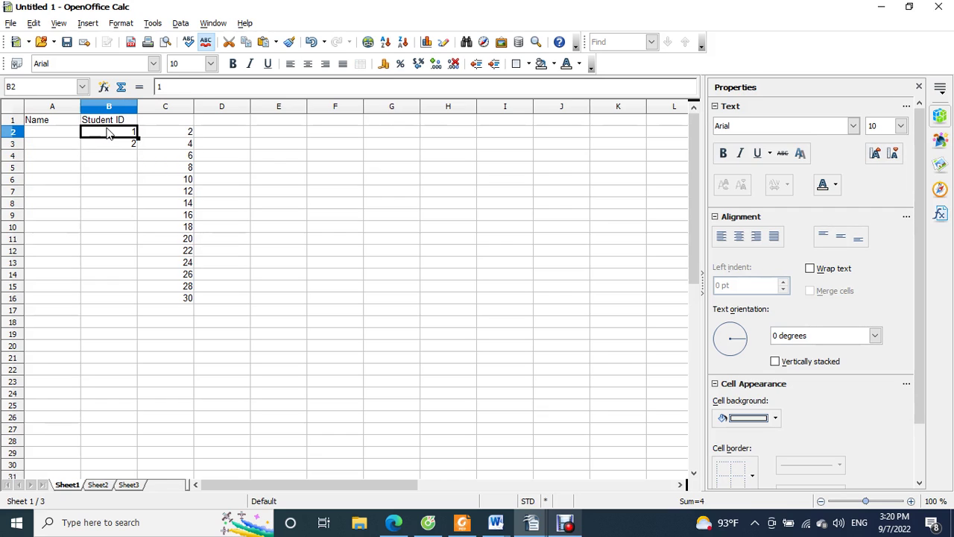
{"action": "left_click_drag", "start_coordinate": [108, 133], "coordinate": [112, 211]}
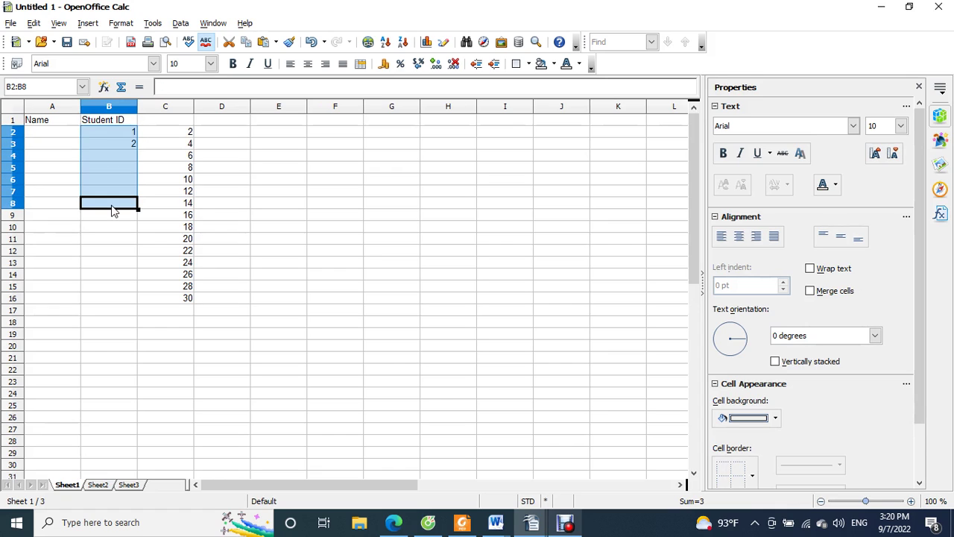
{"action": "left_click", "coordinate": [155, 156]}
{"action": "left_click_drag", "start_coordinate": [246, 133], "coordinate": [479, 301]}
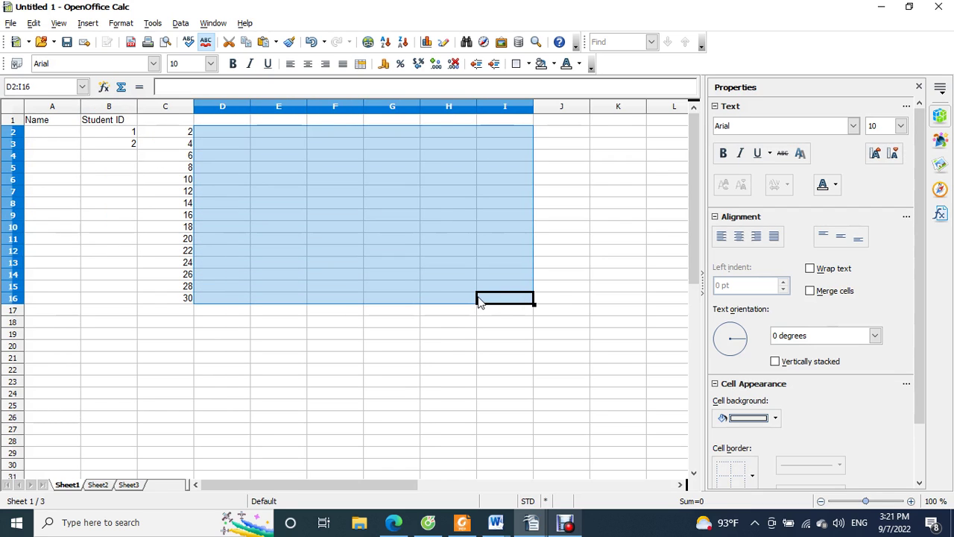
{"action": "left_click", "coordinate": [314, 369]}
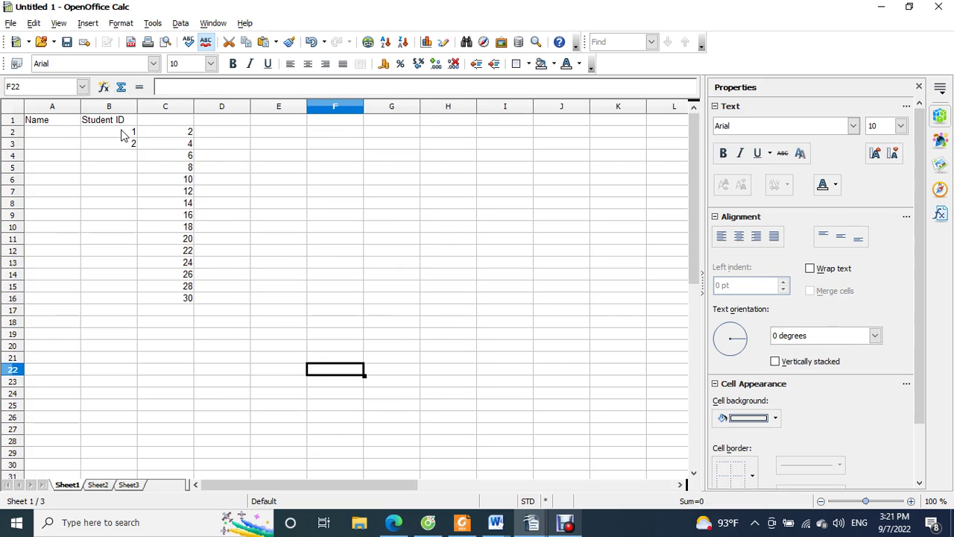
Step: Extend the Student ID series in B2:B3 down column B to cell B16 with auto-fill
{"action": "left_click_drag", "start_coordinate": [123, 134], "coordinate": [130, 147]}
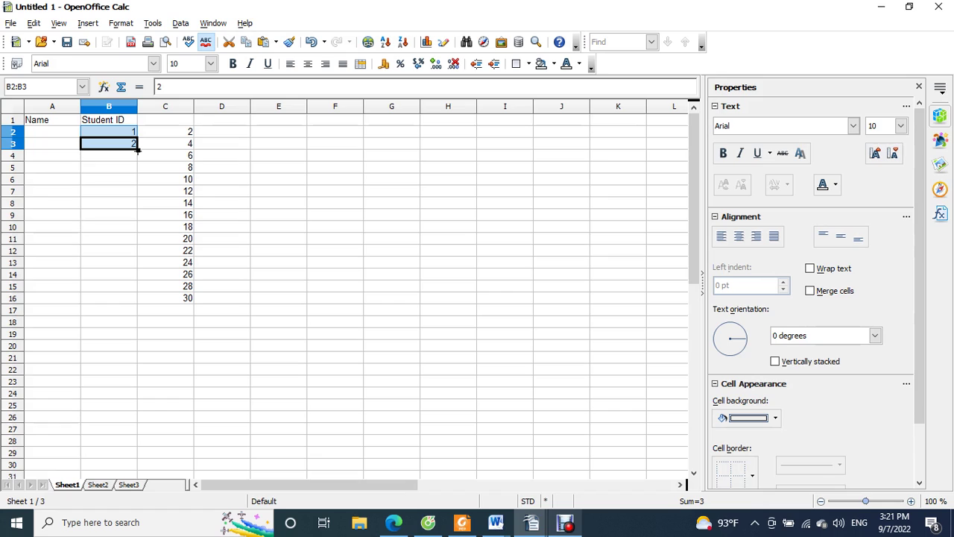
{"action": "left_click_drag", "start_coordinate": [137, 149], "coordinate": [130, 307]}
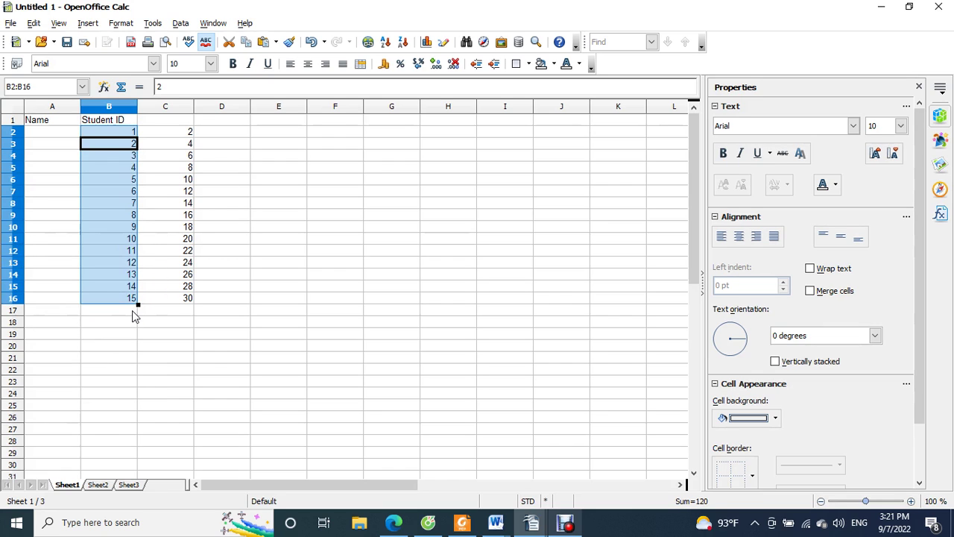
{"action": "left_click", "coordinate": [156, 143]}
{"action": "left_click_drag", "start_coordinate": [126, 132], "coordinate": [131, 152]}
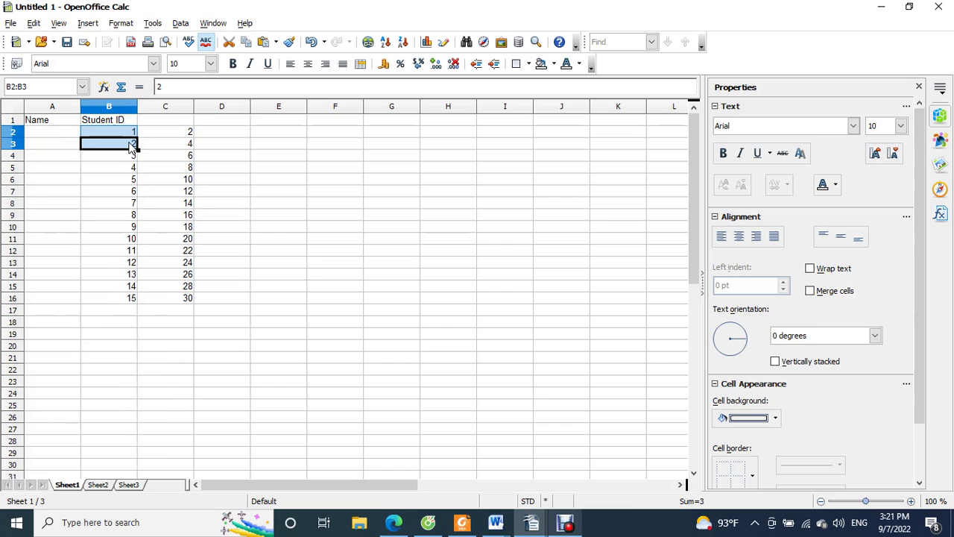
Step: Enter 1 in cell D2 and 5 in cell D3, and auto-fill the series down to cell D16
{"action": "left_click", "coordinate": [230, 135]}
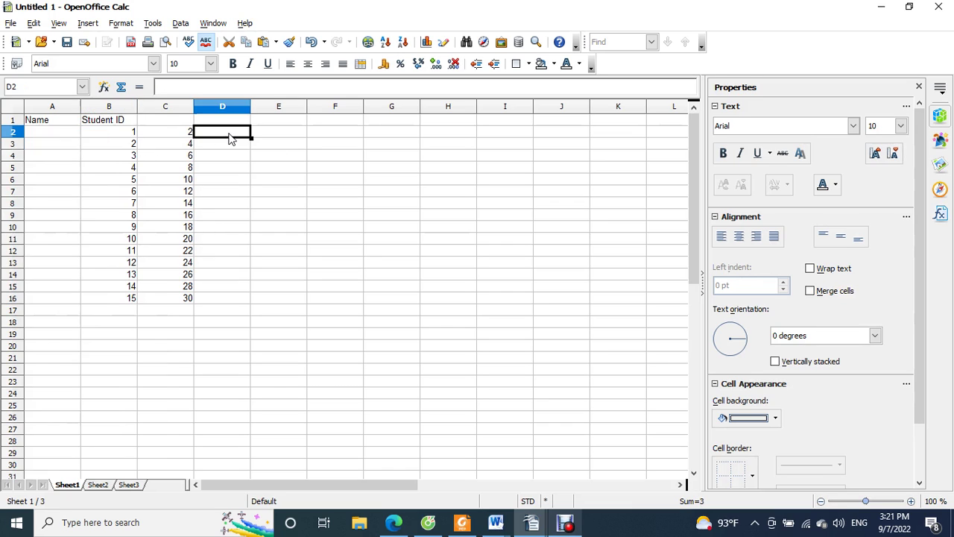
{"action": "type", "text": "1"}
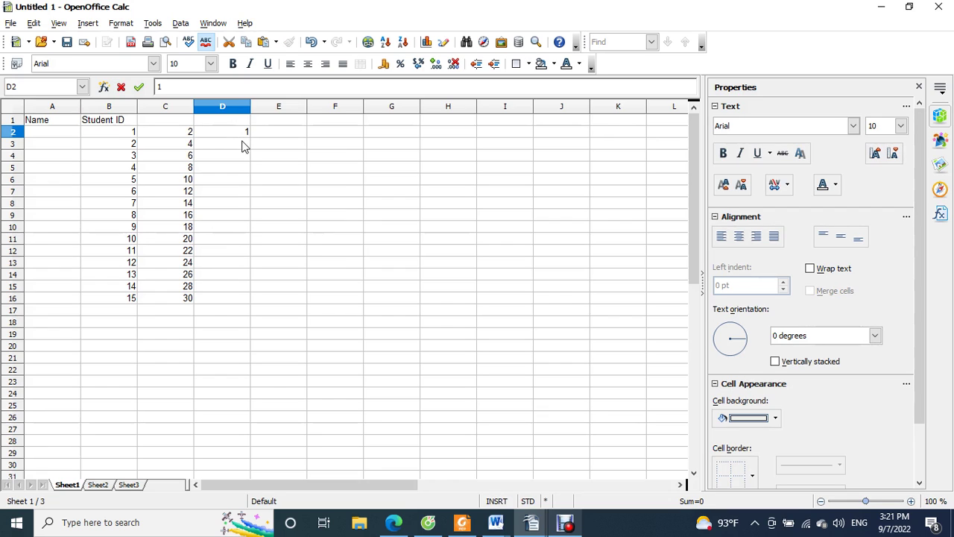
{"action": "left_click", "coordinate": [246, 147]}
{"action": "type", "text": "5"}
{"action": "left_click", "coordinate": [313, 167]}
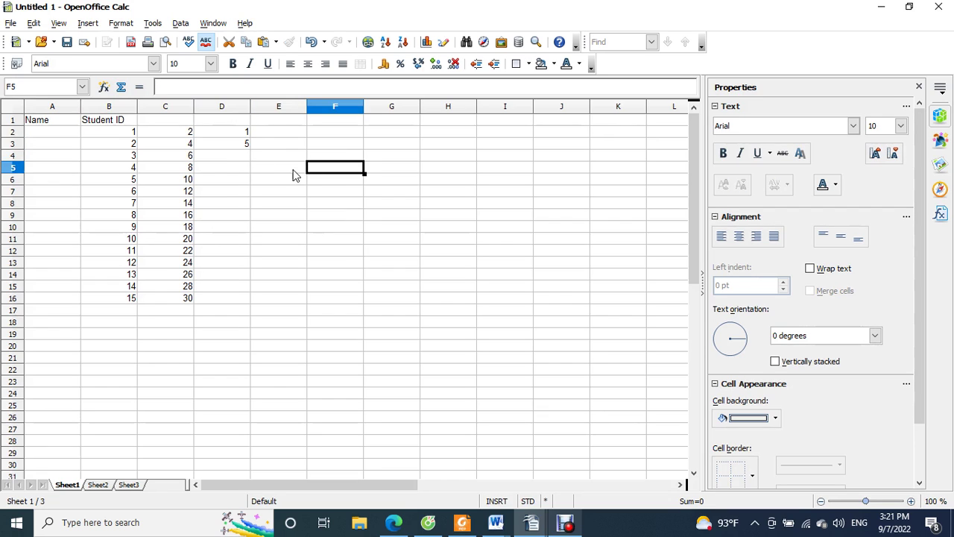
{"action": "left_click_drag", "start_coordinate": [237, 134], "coordinate": [234, 146]}
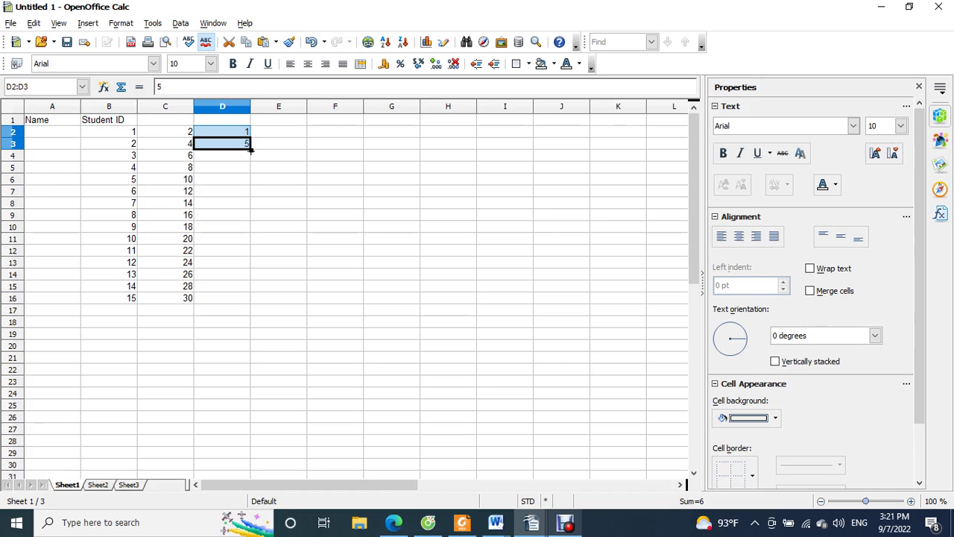
{"action": "left_click_drag", "start_coordinate": [251, 150], "coordinate": [240, 307]}
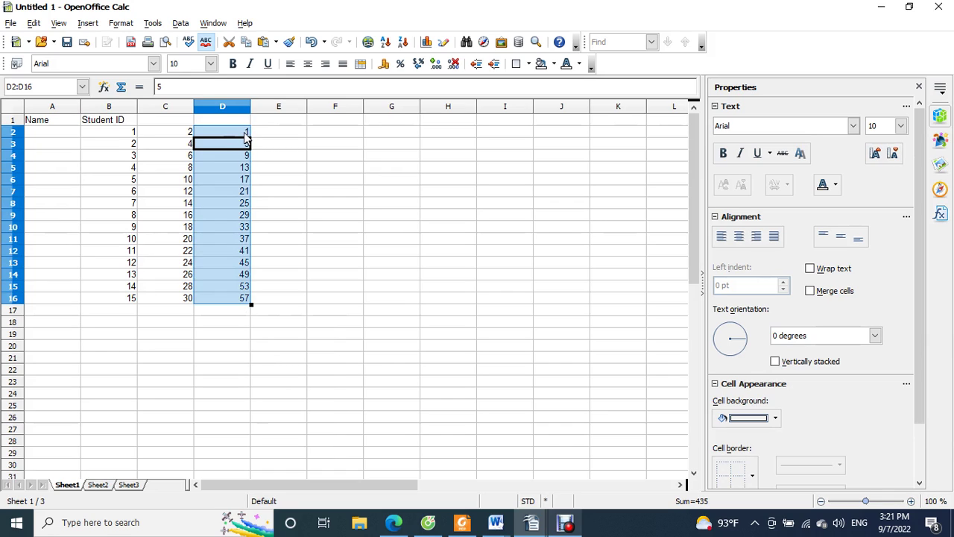
{"action": "left_click_drag", "start_coordinate": [246, 135], "coordinate": [249, 146]}
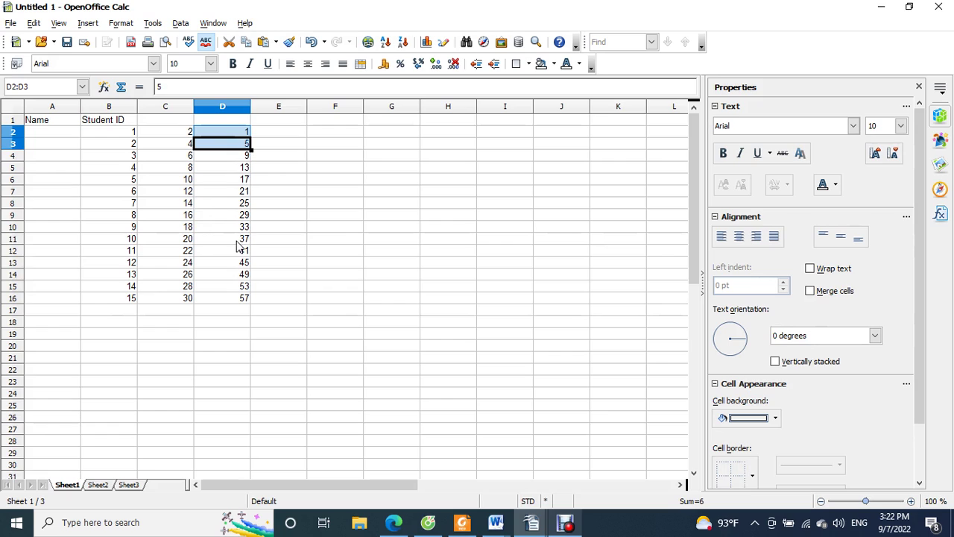
Step: Enter 0 in cell E2 and 5 in cell E3, and auto-fill the series down to cell E16
{"action": "left_click", "coordinate": [292, 135]}
{"action": "type", "text": "0"}
{"action": "left_click", "coordinate": [296, 148]}
{"action": "type", "text": "5"}
{"action": "left_click", "coordinate": [331, 145]}
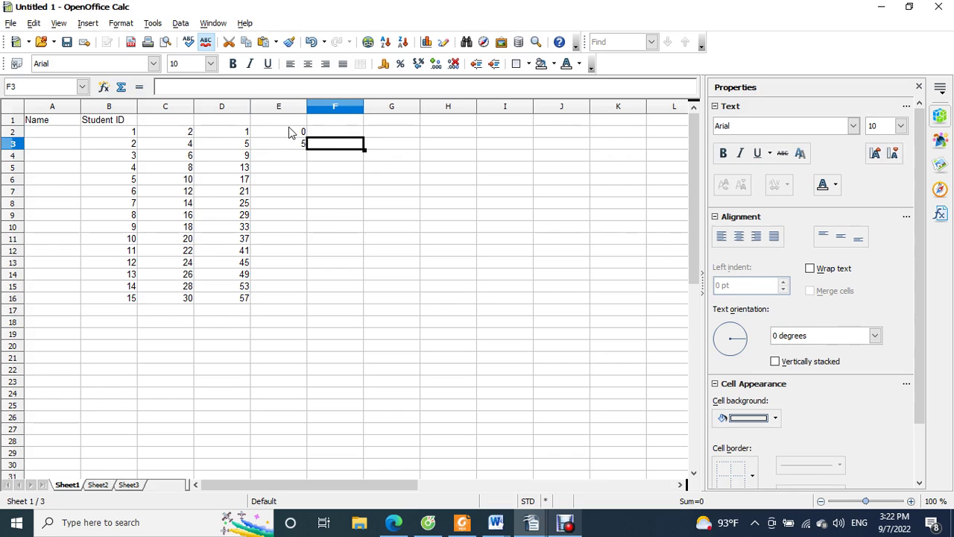
{"action": "left_click_drag", "start_coordinate": [290, 132], "coordinate": [302, 145]}
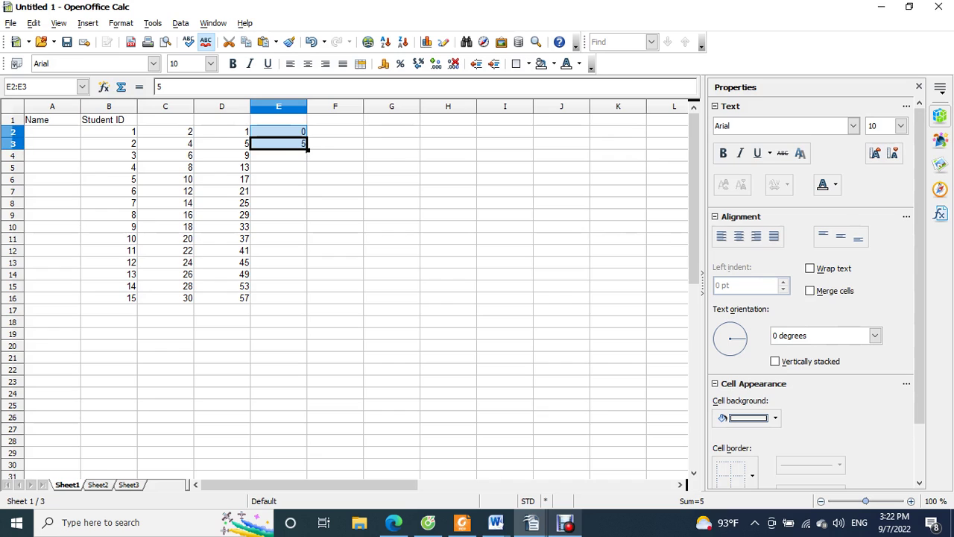
{"action": "left_click_drag", "start_coordinate": [307, 150], "coordinate": [320, 302]}
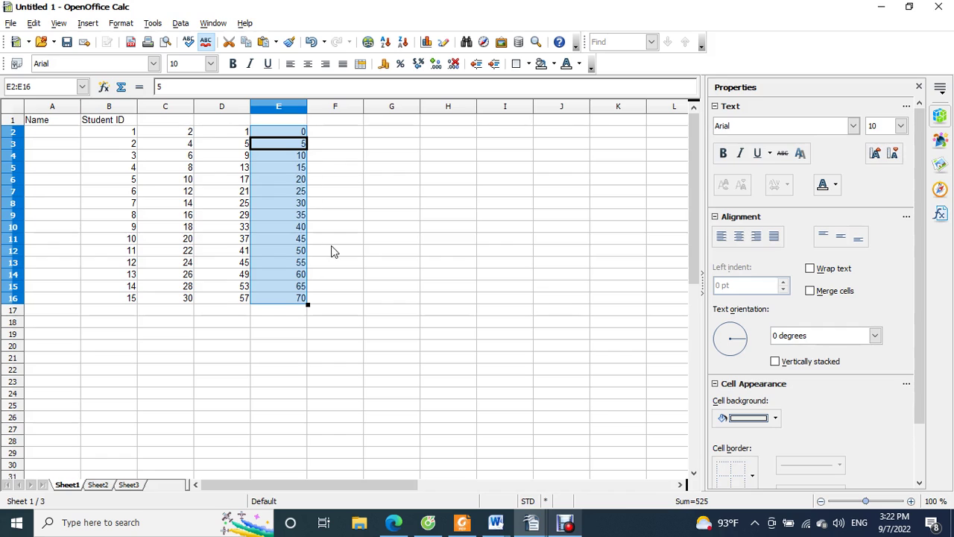
{"action": "left_click_drag", "start_coordinate": [304, 134], "coordinate": [306, 147]}
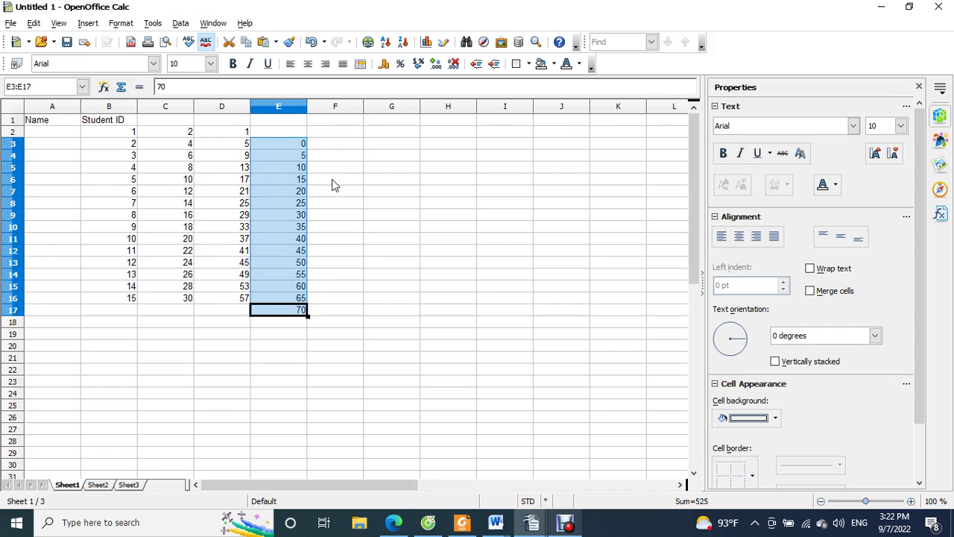
{"action": "key", "text": "ctrl+z"}
{"action": "left_click", "coordinate": [332, 181]}
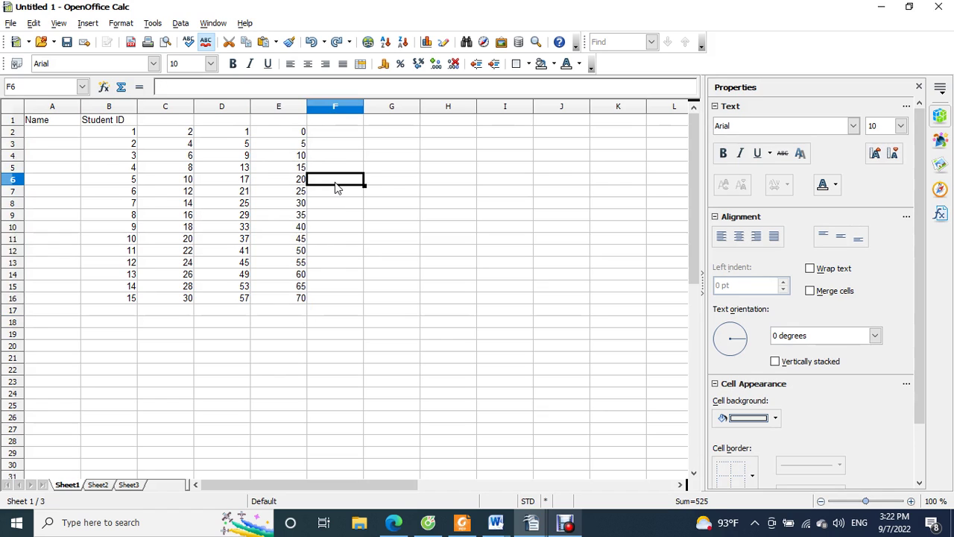
{"action": "left_click_drag", "start_coordinate": [296, 138], "coordinate": [288, 329]}
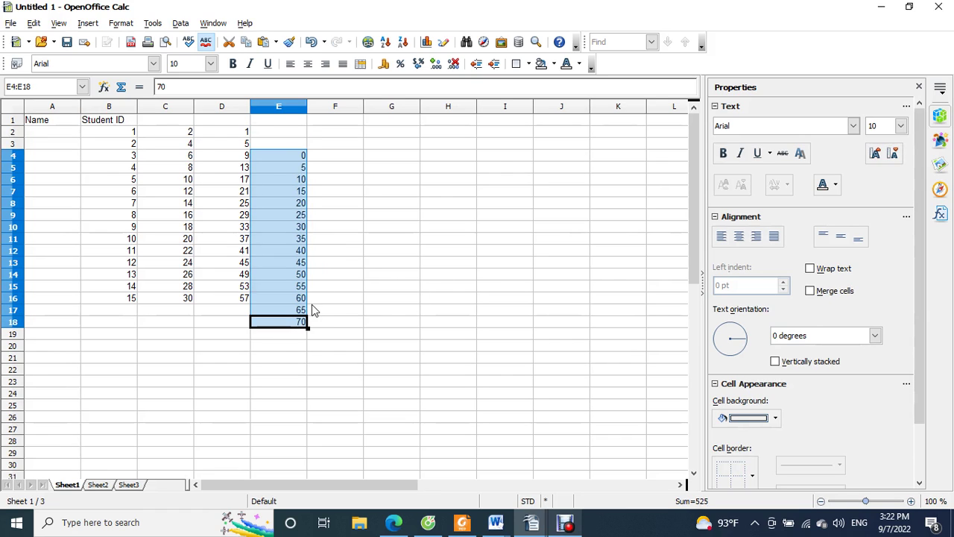
{"action": "key", "text": "ctrl+z"}
{"action": "left_click", "coordinate": [344, 289]}
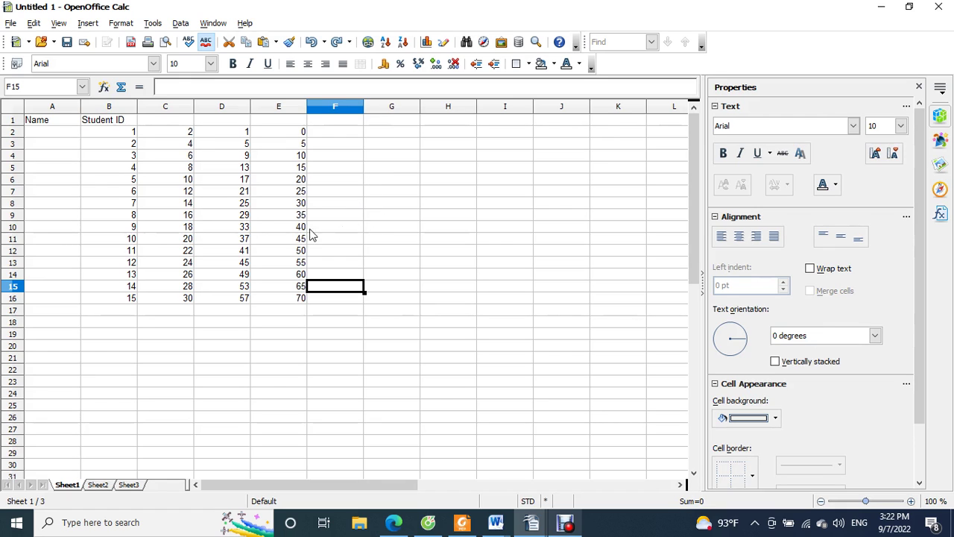
Step: Open the cell formatting for range C2:C16 and choose the Currency number category
{"action": "left_click", "coordinate": [178, 132]}
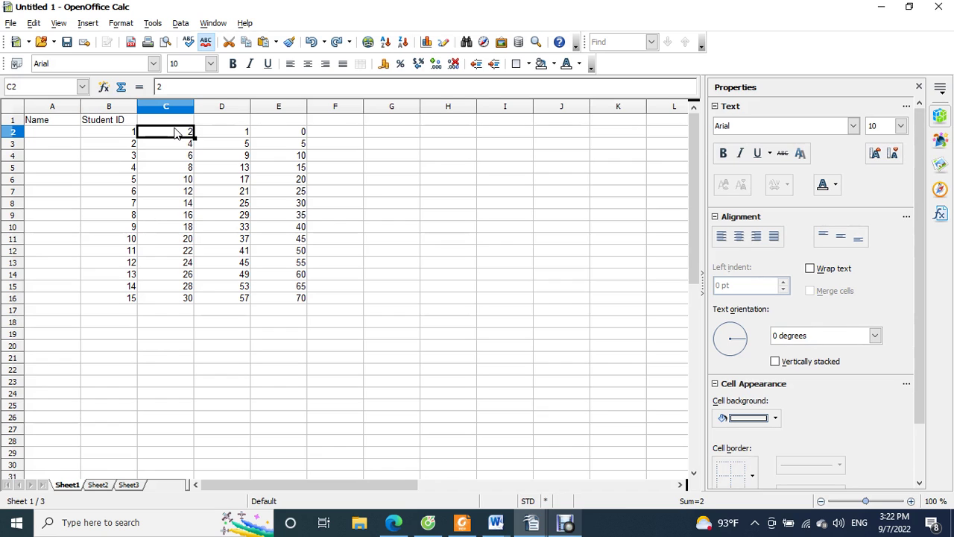
{"action": "left_click_drag", "start_coordinate": [179, 133], "coordinate": [168, 301]}
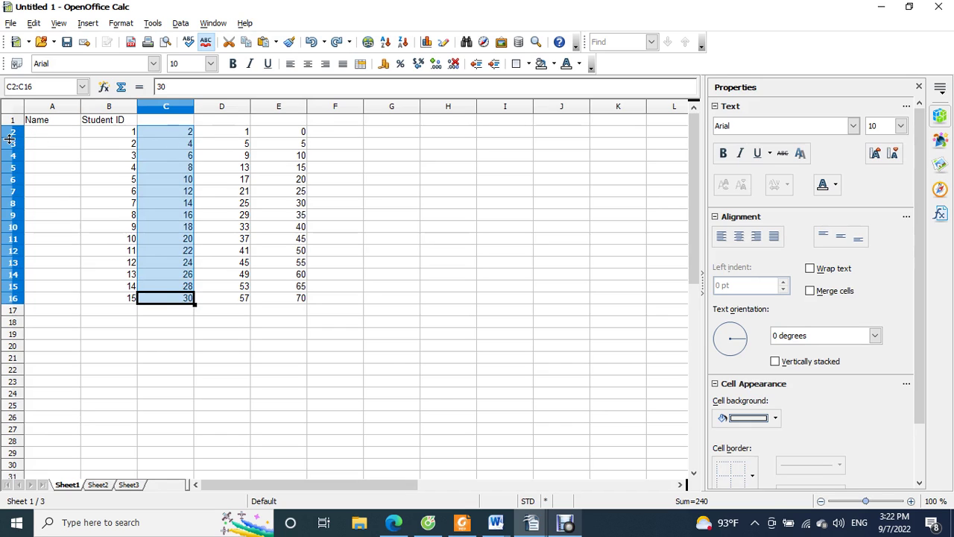
{"action": "left_click", "coordinate": [121, 23]}
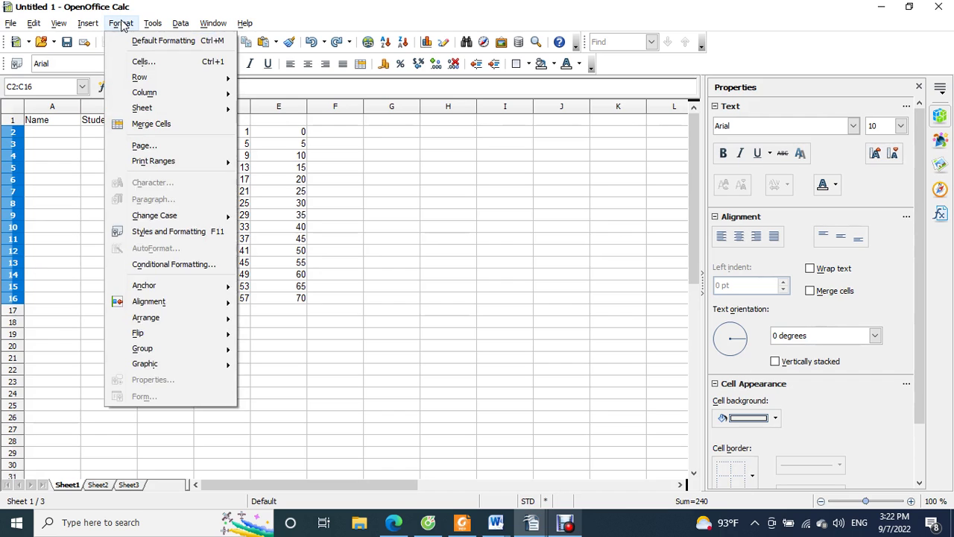
{"action": "left_click", "coordinate": [144, 63]}
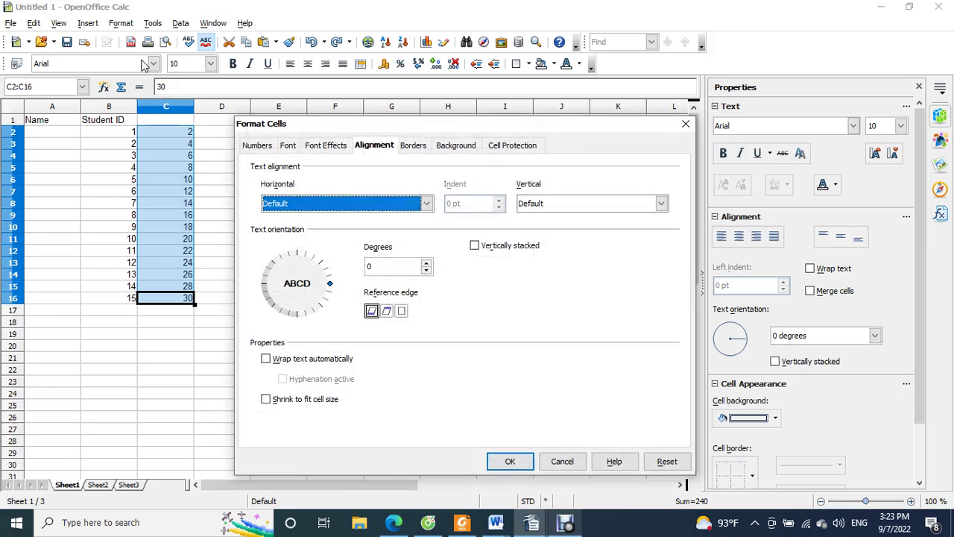
{"action": "left_click", "coordinate": [257, 145]}
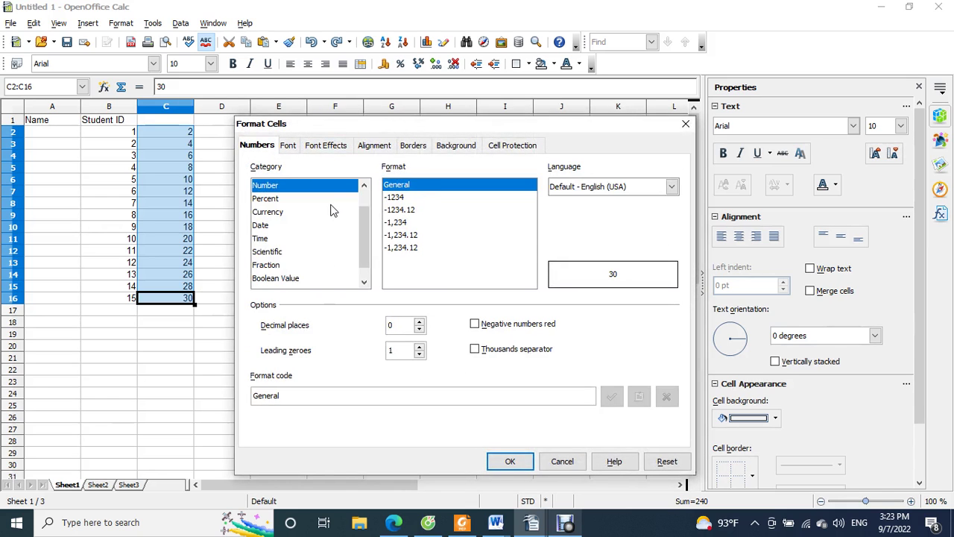
{"action": "left_click", "coordinate": [273, 213]}
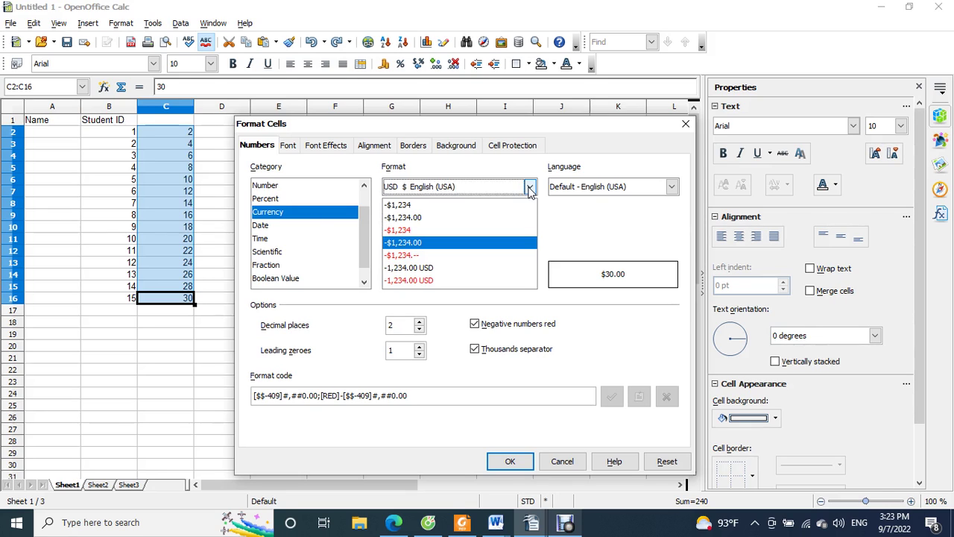
Step: Set the currency format of cells C2:C16 to JPY ¥ Japanese and apply it
{"action": "left_click", "coordinate": [529, 187]}
{"action": "left_click_drag", "start_coordinate": [561, 249], "coordinate": [571, 216]}
{"action": "scroll", "coordinate": [468, 246], "scroll_direction": "down", "scroll_amount": 10}
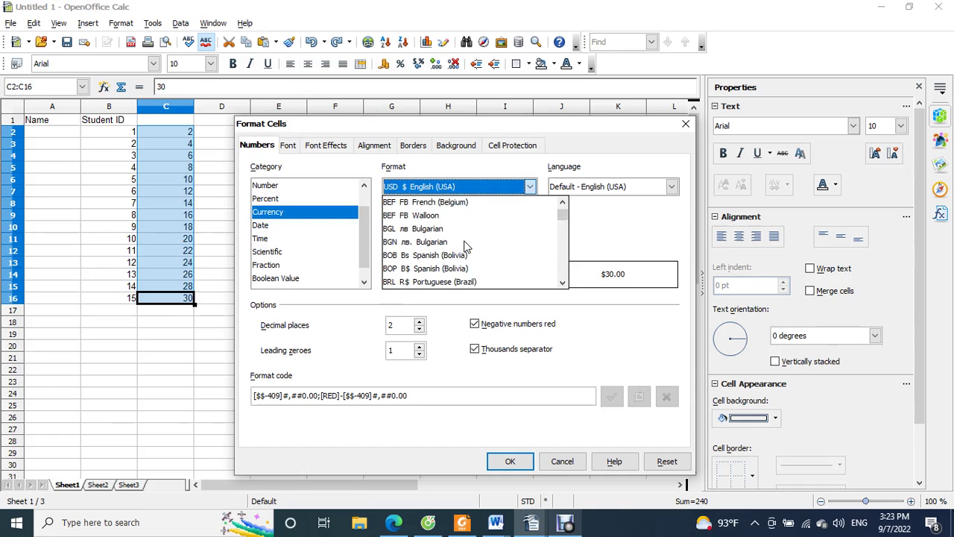
{"action": "scroll", "coordinate": [463, 253], "scroll_direction": "down", "scroll_amount": 15}
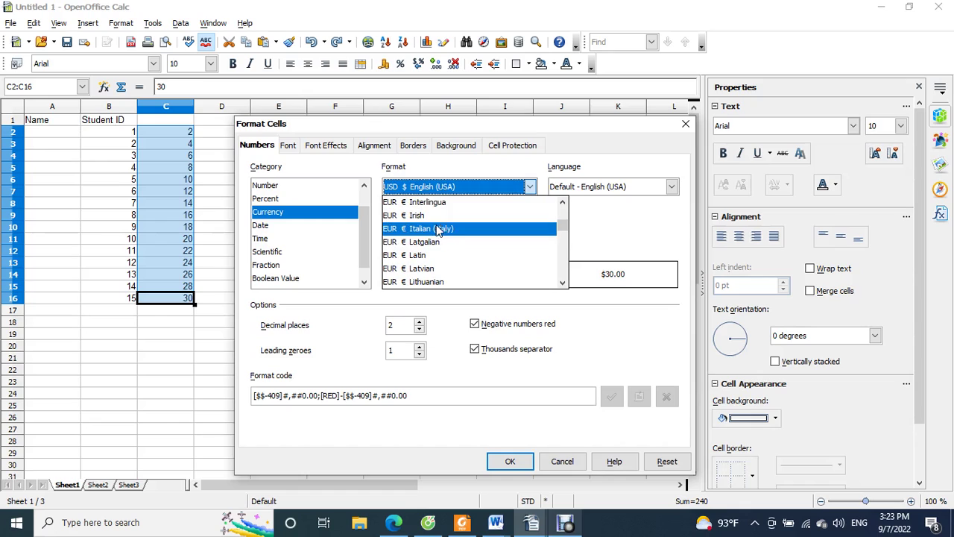
{"action": "scroll", "coordinate": [442, 244], "scroll_direction": "down", "scroll_amount": 7}
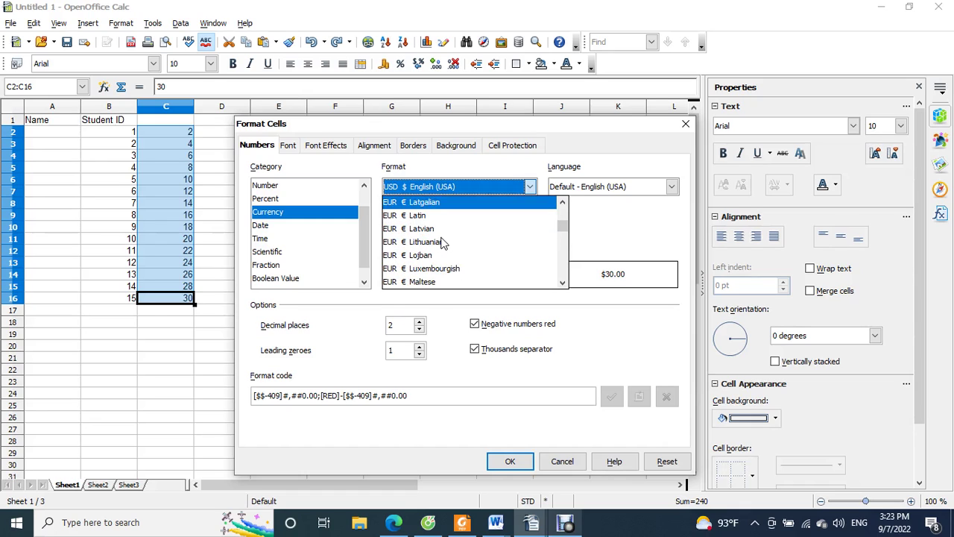
{"action": "scroll", "coordinate": [442, 244], "scroll_direction": "down", "scroll_amount": 6}
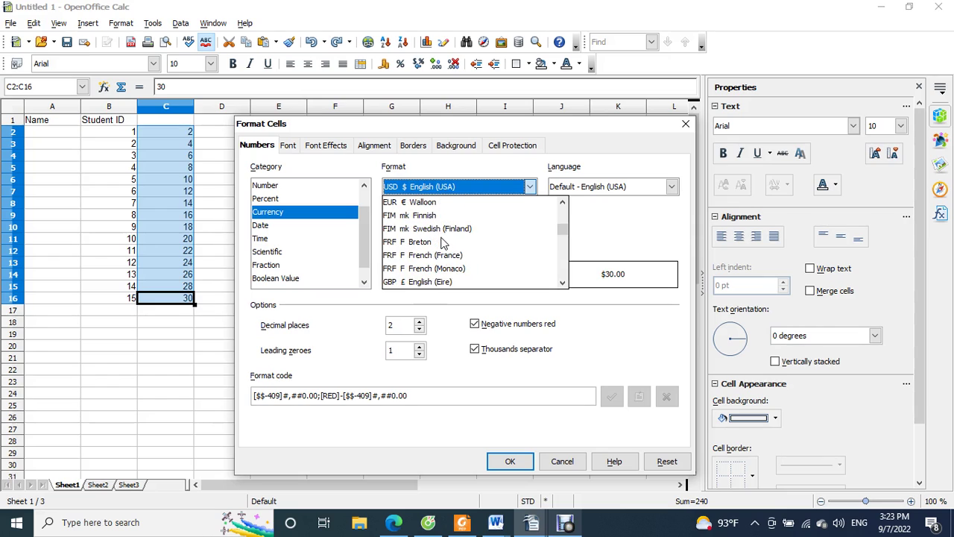
{"action": "scroll", "coordinate": [442, 244], "scroll_direction": "down", "scroll_amount": 4}
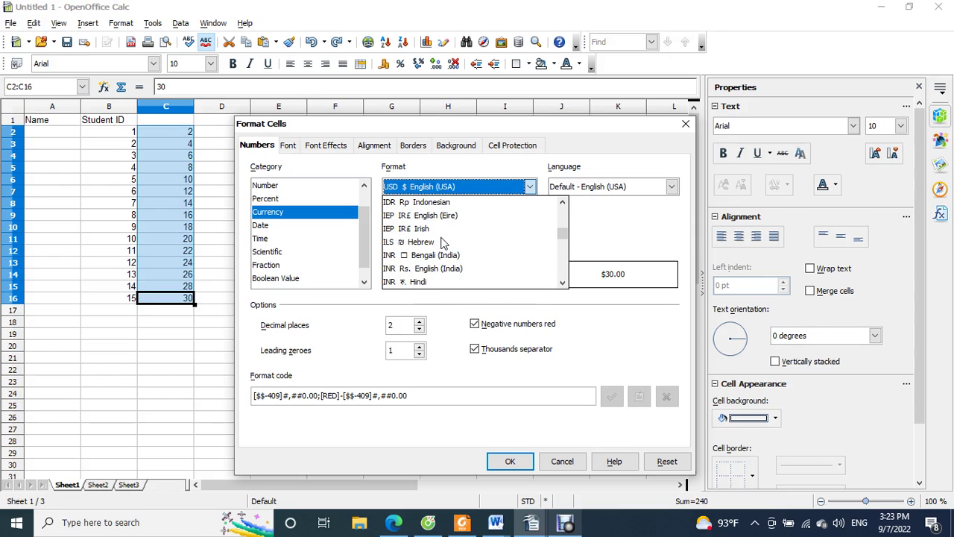
{"action": "scroll", "coordinate": [442, 244], "scroll_direction": "down", "scroll_amount": 4}
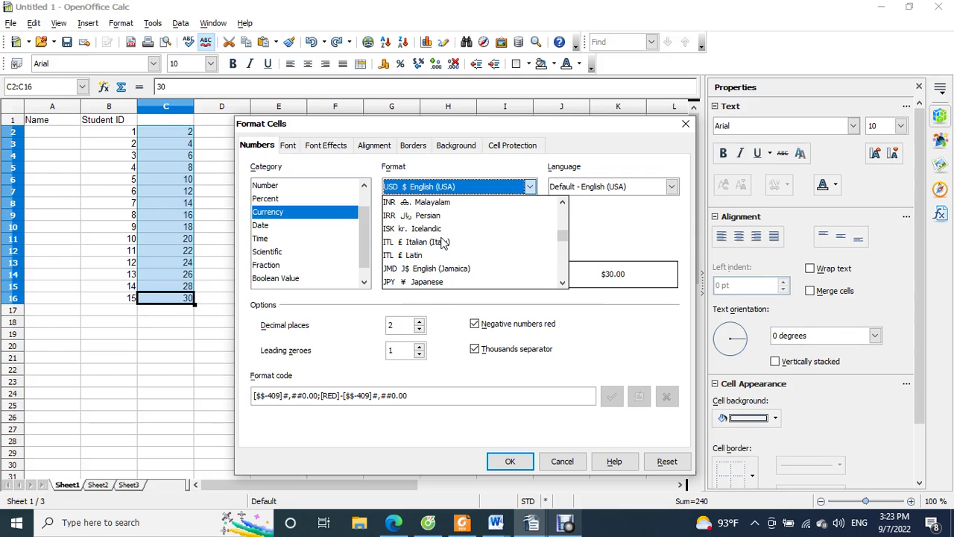
{"action": "scroll", "coordinate": [442, 243], "scroll_direction": "down", "scroll_amount": 2}
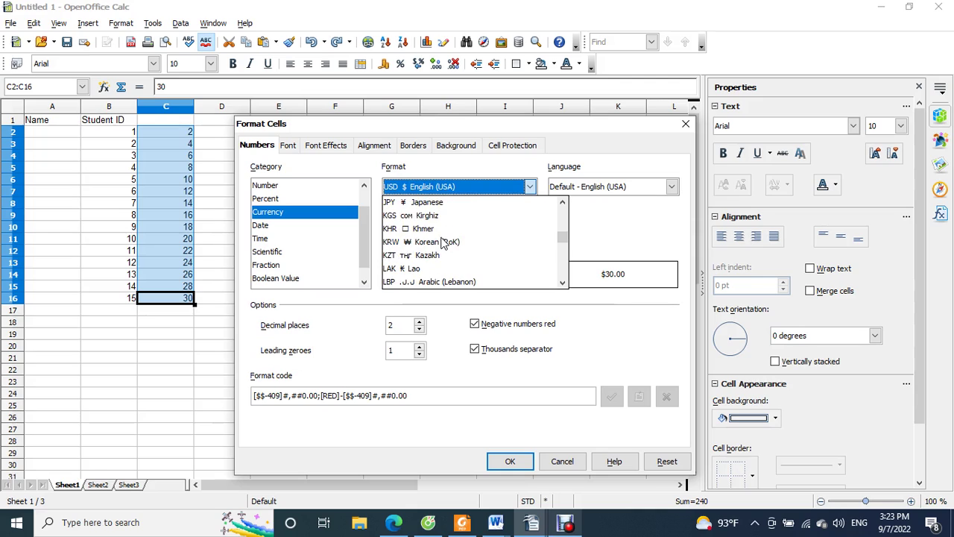
{"action": "left_click", "coordinate": [416, 204]}
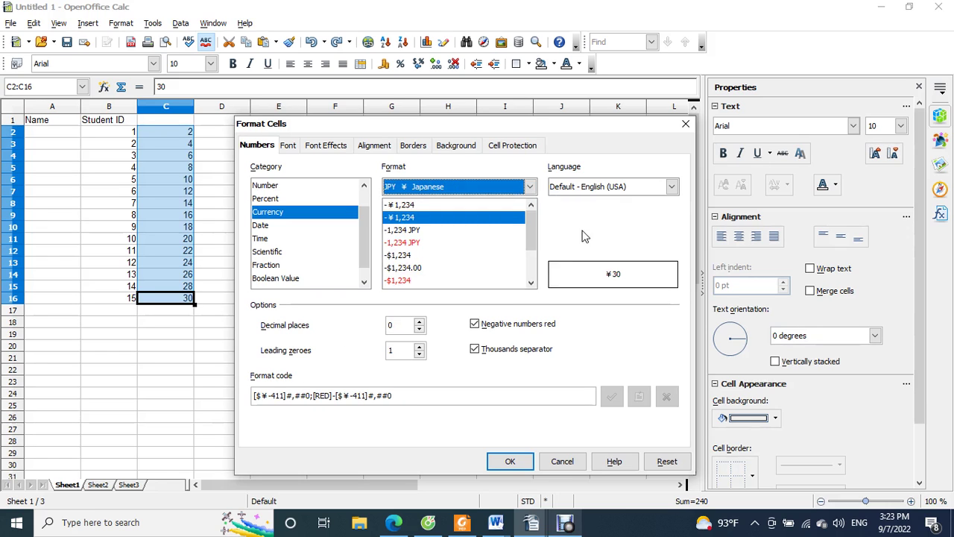
{"action": "left_click", "coordinate": [514, 461]}
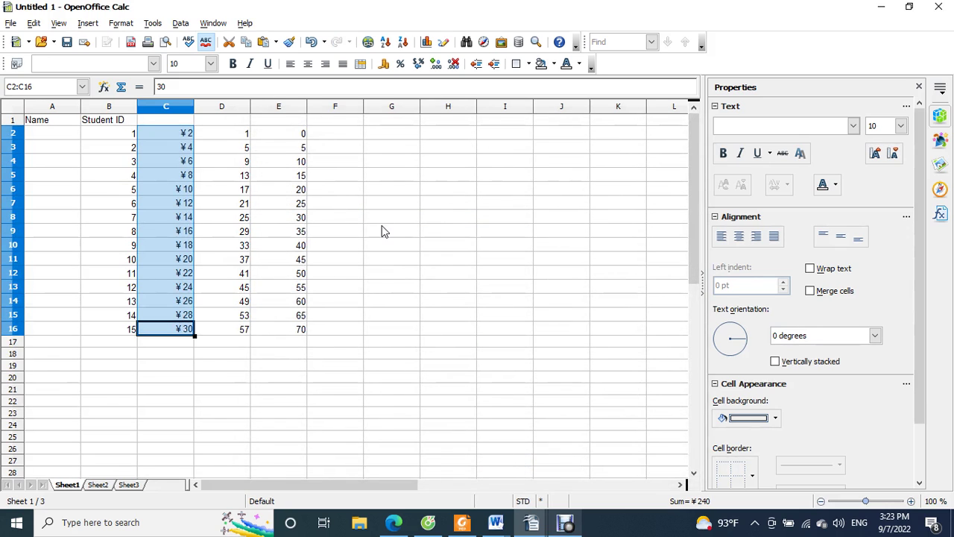
Step: Format range D2:D16 as USD currency using the -$1,234 format without decimals
{"action": "left_click_drag", "start_coordinate": [235, 135], "coordinate": [237, 333]}
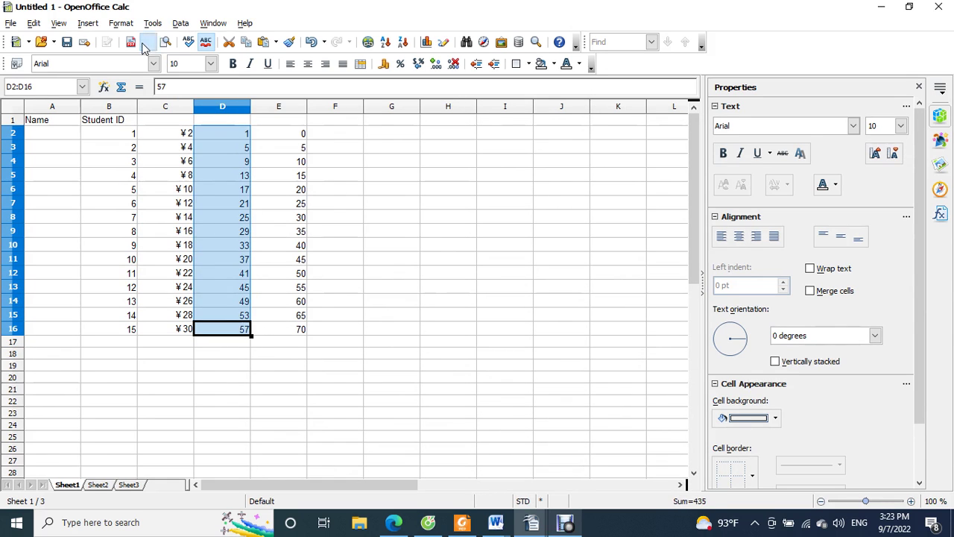
{"action": "left_click", "coordinate": [118, 24]}
{"action": "left_click", "coordinate": [143, 62]}
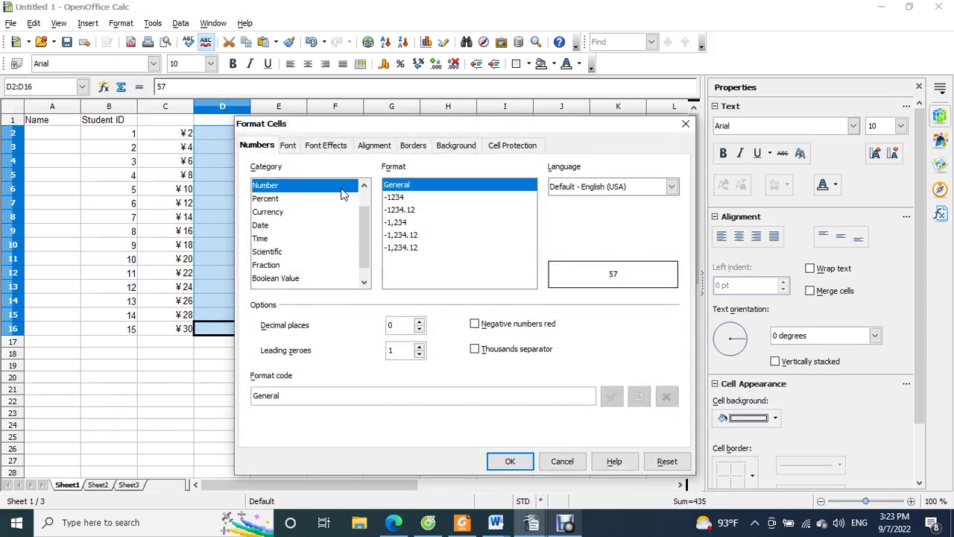
{"action": "left_click", "coordinate": [278, 214]}
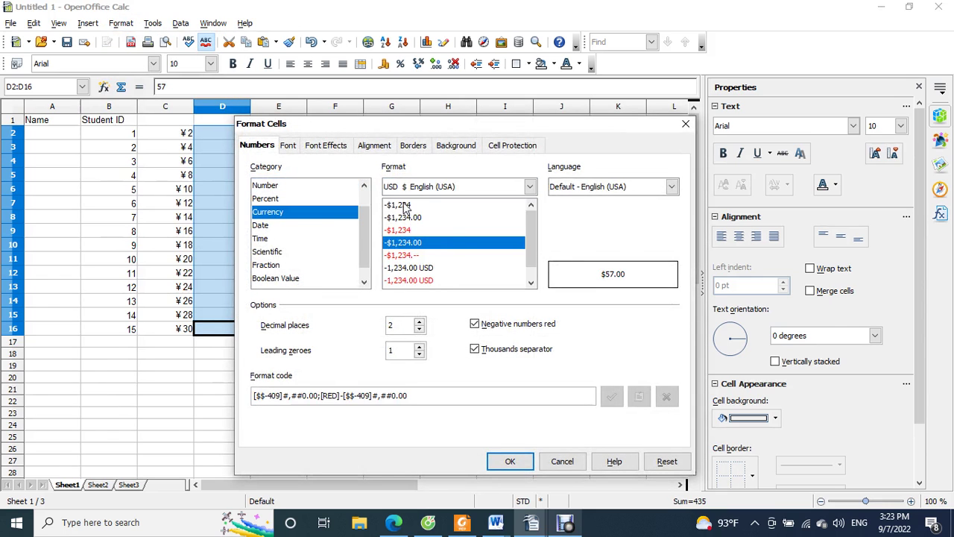
{"action": "left_click", "coordinate": [406, 205]}
{"action": "left_click", "coordinate": [510, 461]}
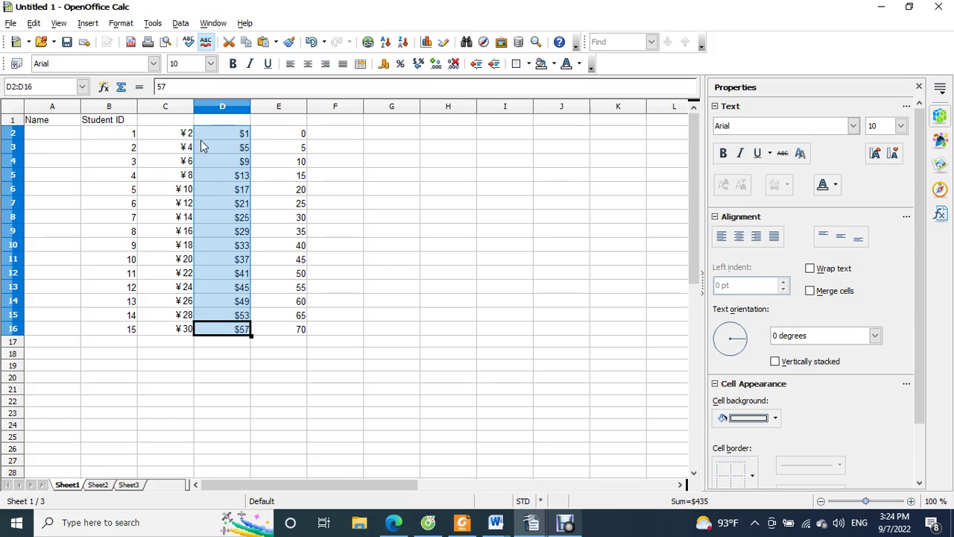
Step: Enter 42 in cell C17 below the yen-formatted series
{"action": "left_click", "coordinate": [182, 328]}
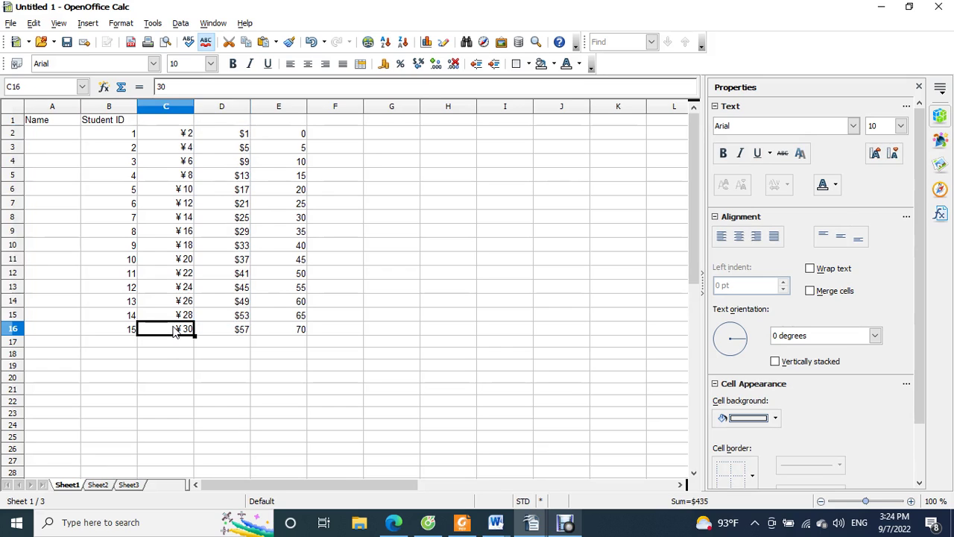
{"action": "mouse_move", "coordinate": [193, 343]}
{"action": "left_mouse_down"}
{"action": "mouse_move", "coordinate": [204, 358]}
{"action": "mouse_move", "coordinate": [185, 347]}
{"action": "left_mouse_up"}
{"action": "double_click", "coordinate": [185, 347]}
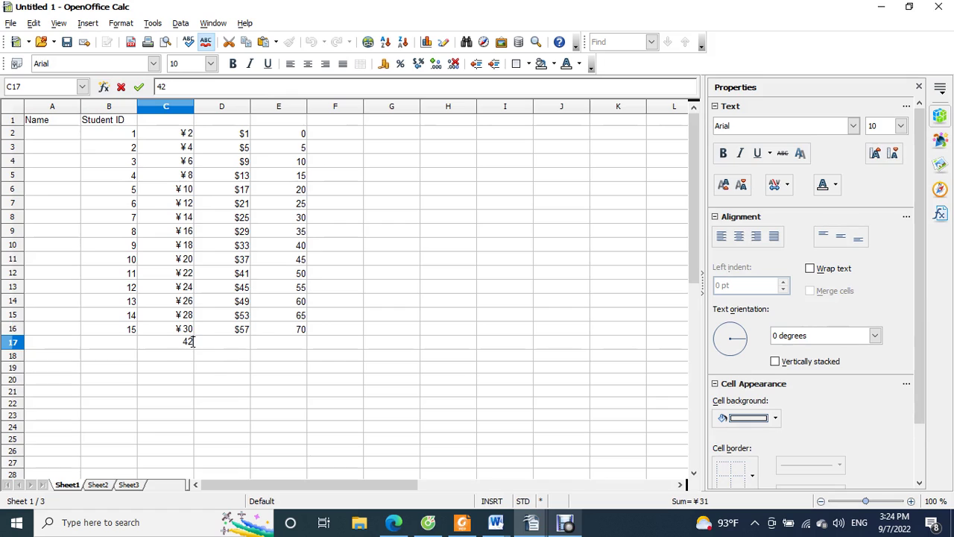
{"action": "key", "text": "Return"}
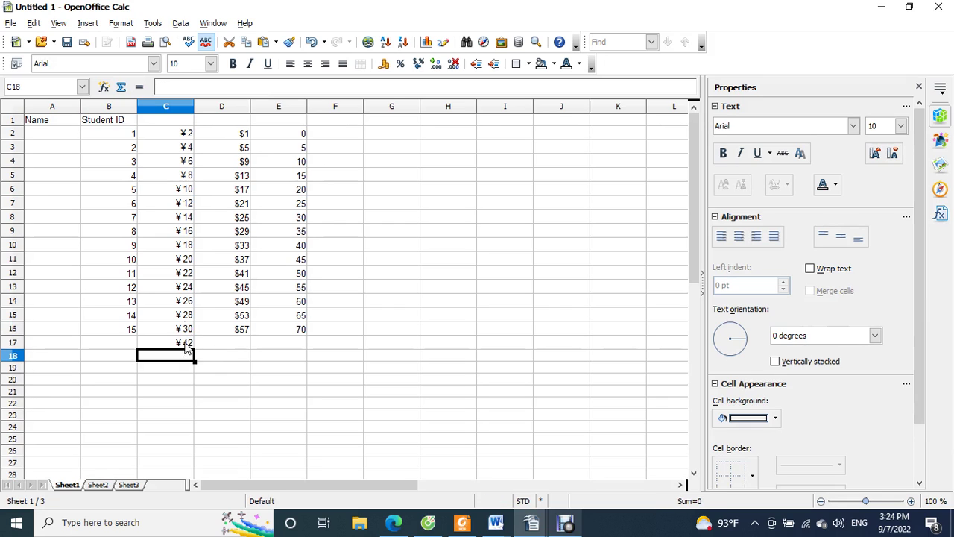
{"action": "left_click", "coordinate": [182, 136]}
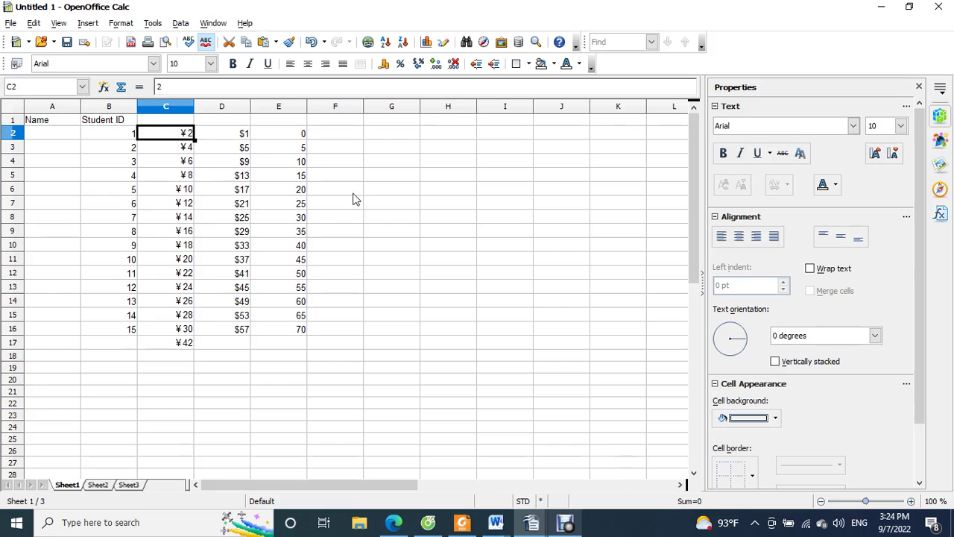
Step: Format the empty range F2:F16 as Percent with the two-decimal format -12.95%
{"action": "left_click", "coordinate": [357, 137]}
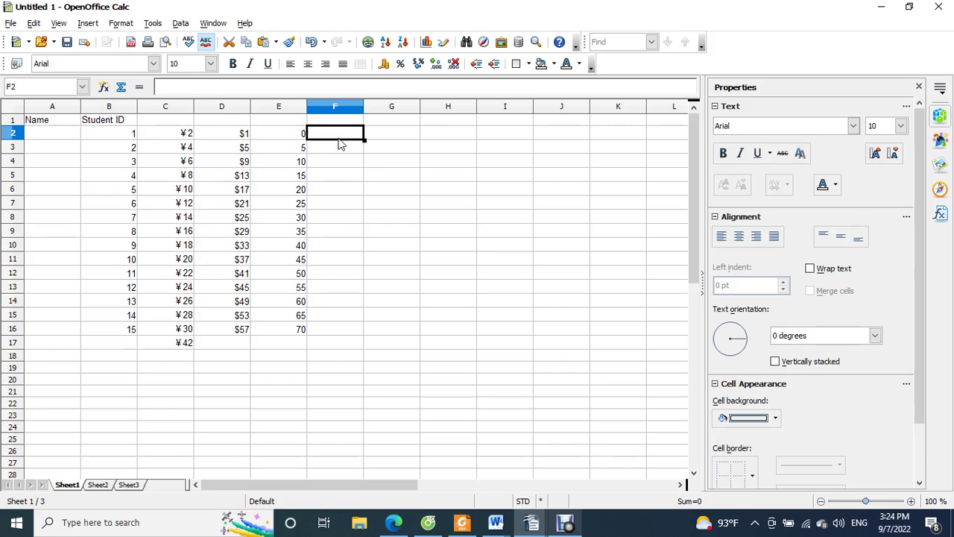
{"action": "left_click_drag", "start_coordinate": [356, 135], "coordinate": [354, 328]}
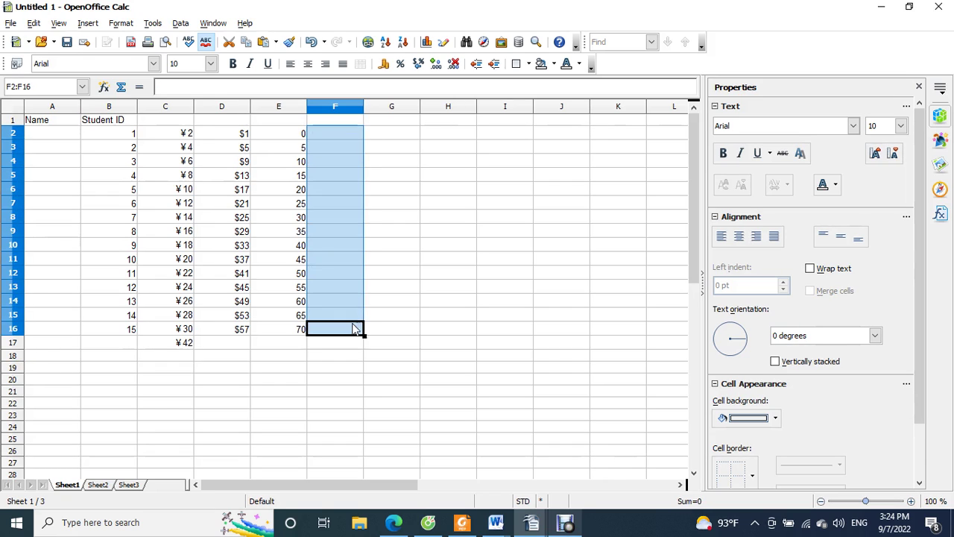
{"action": "left_click", "coordinate": [122, 23]}
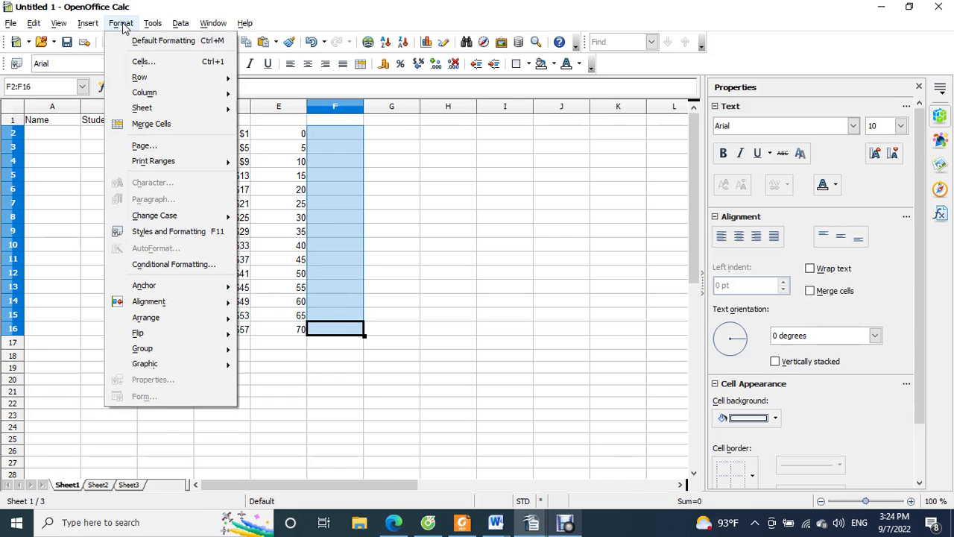
{"action": "left_click", "coordinate": [138, 61]}
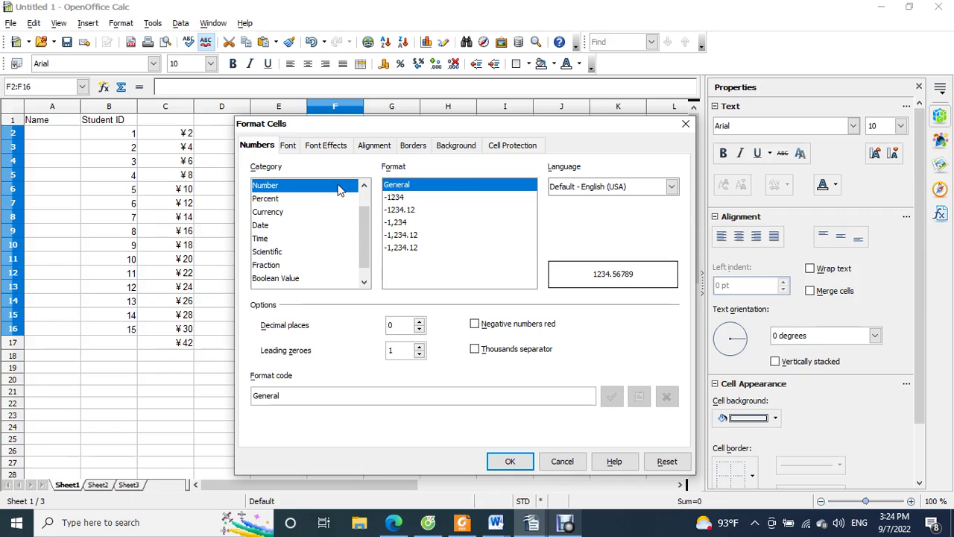
{"action": "left_click", "coordinate": [276, 211]}
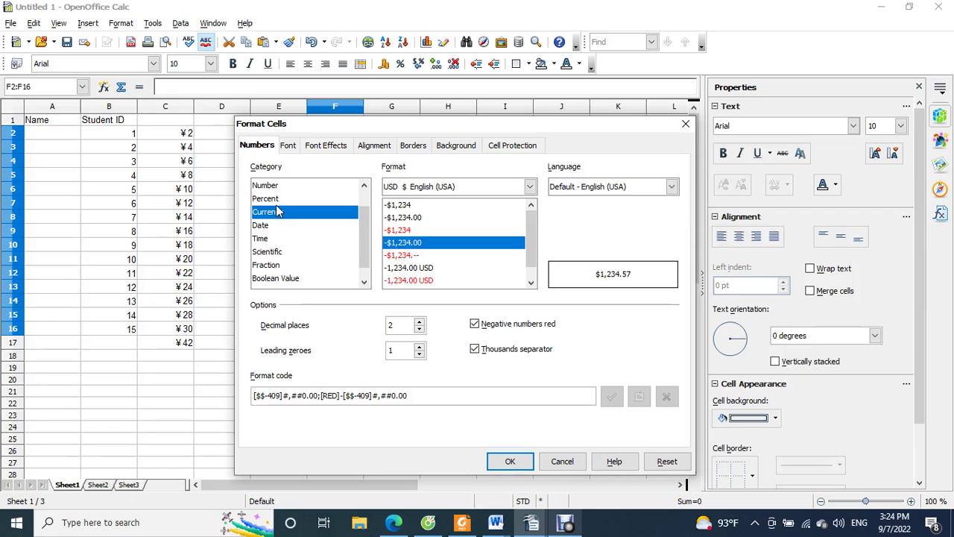
{"action": "left_click", "coordinate": [276, 199]}
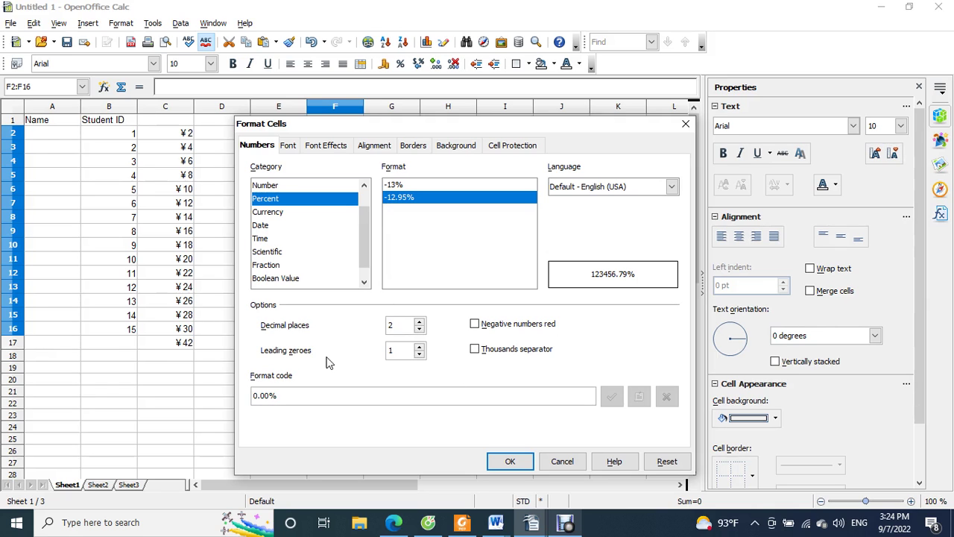
{"action": "left_click", "coordinate": [510, 461]}
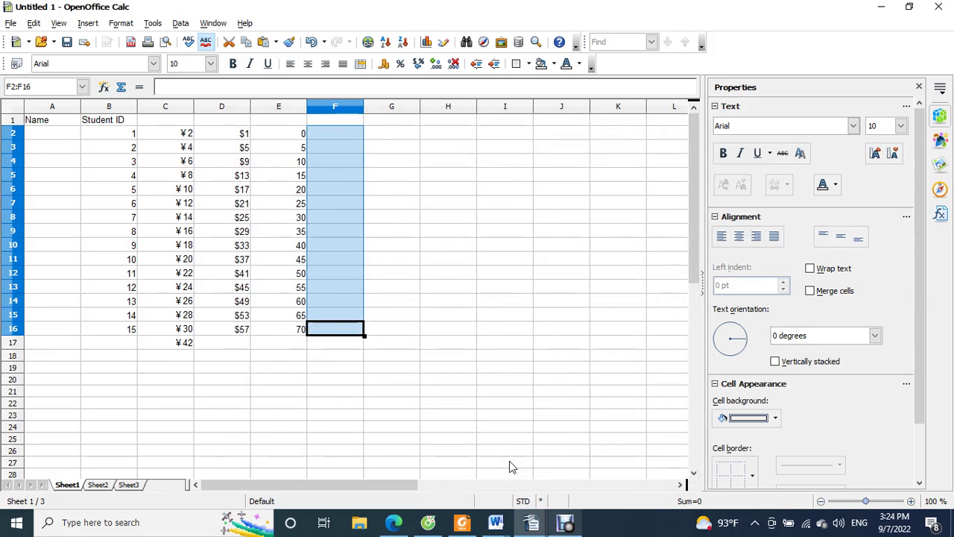
Step: Enter 1%, 12%, 13% and 80% in cells F2 to F5, and select range F2:F16
{"action": "left_click", "coordinate": [329, 137]}
{"action": "type", "text": "1"}
{"action": "key", "text": "Return"}
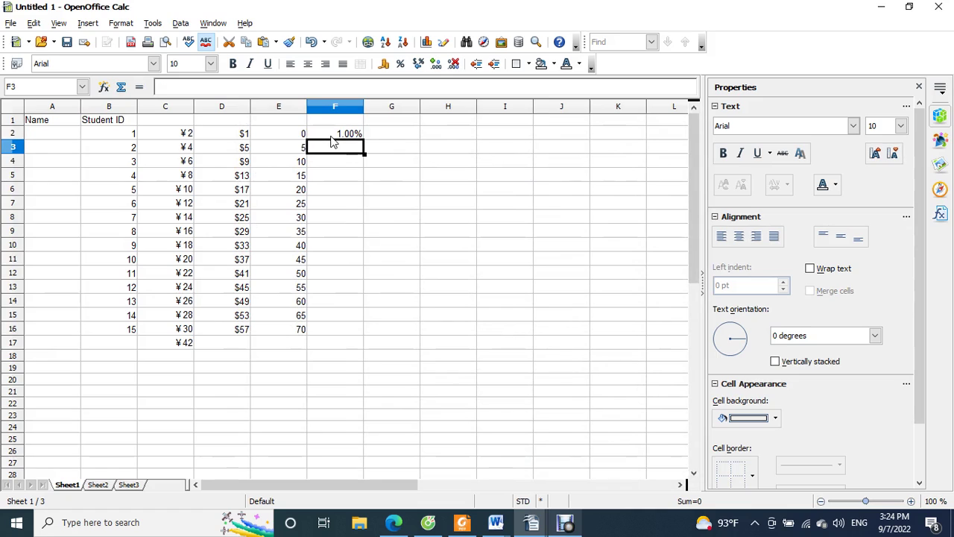
{"action": "type", "text": "12%"}
{"action": "key", "text": "Return"}
{"action": "type", "text": "13%"}
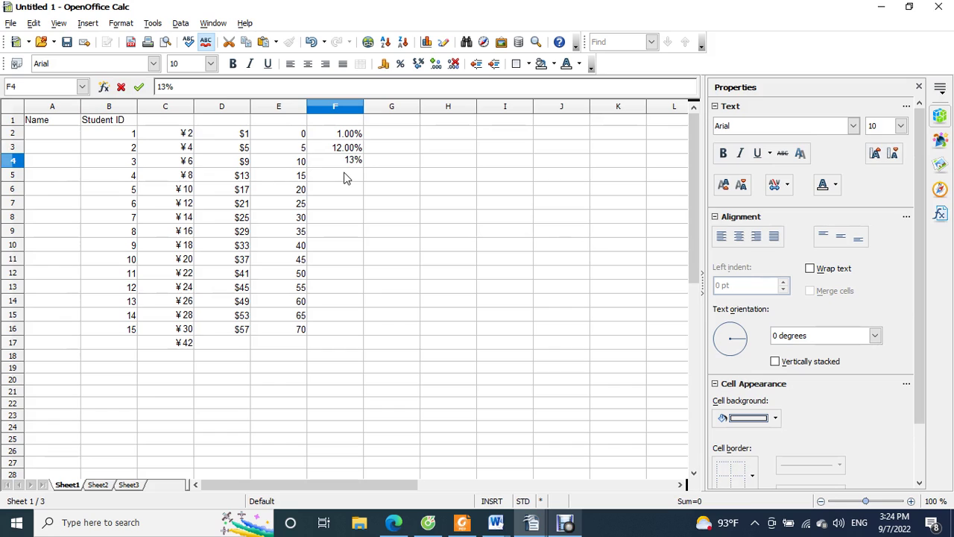
{"action": "key", "text": "Return"}
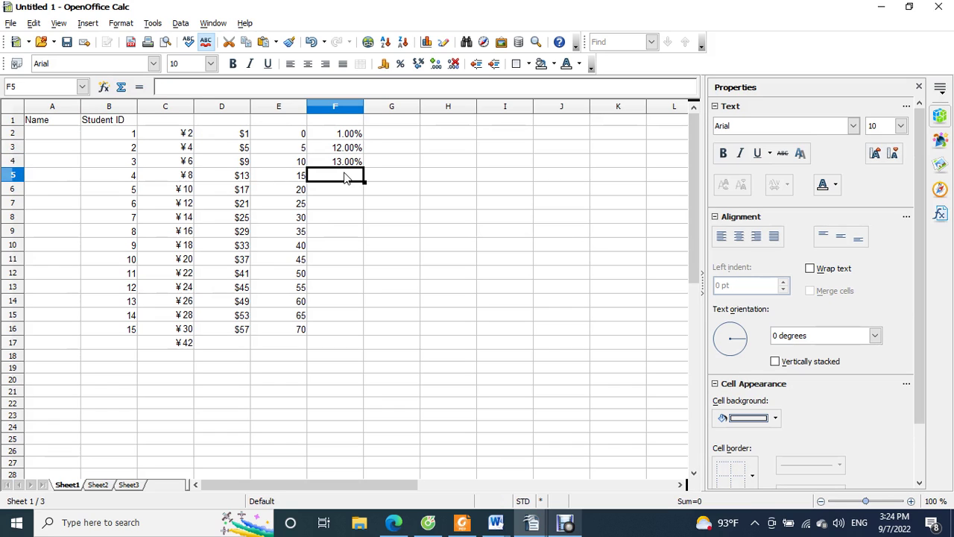
{"action": "type", "text": "80%"}
{"action": "key", "text": "Return"}
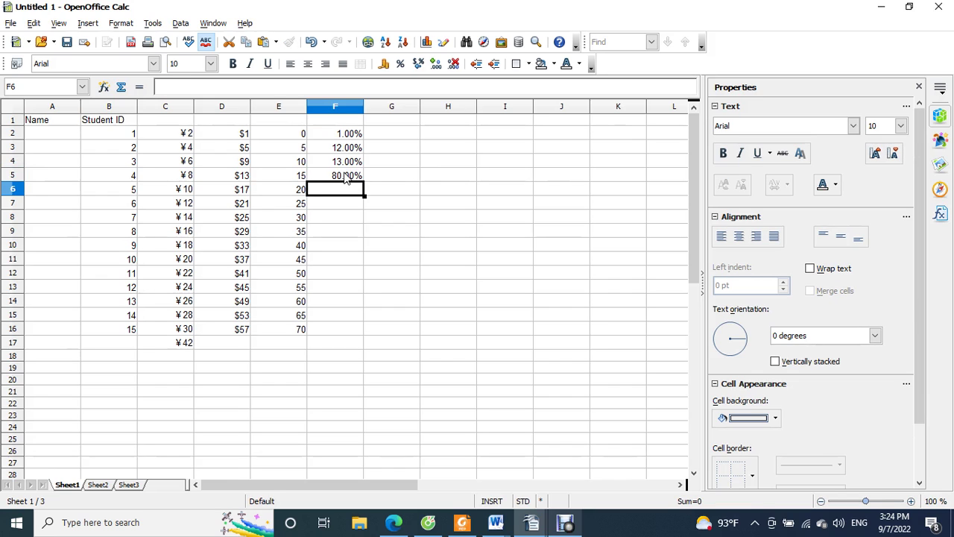
{"action": "left_click_drag", "start_coordinate": [351, 135], "coordinate": [326, 332]}
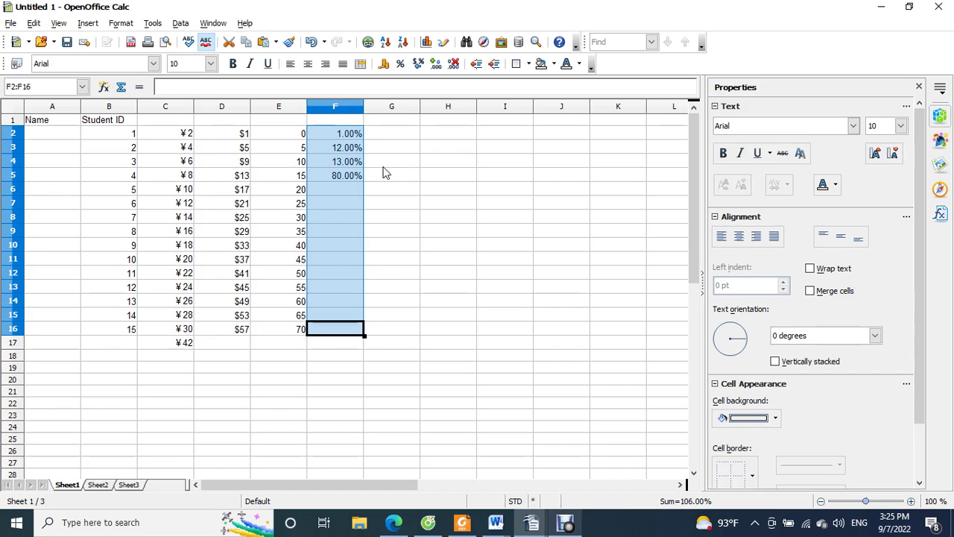
Step: Set the font of cell E2 to Arial Bold at size 15 in the cell formatting
{"action": "left_click", "coordinate": [299, 134]}
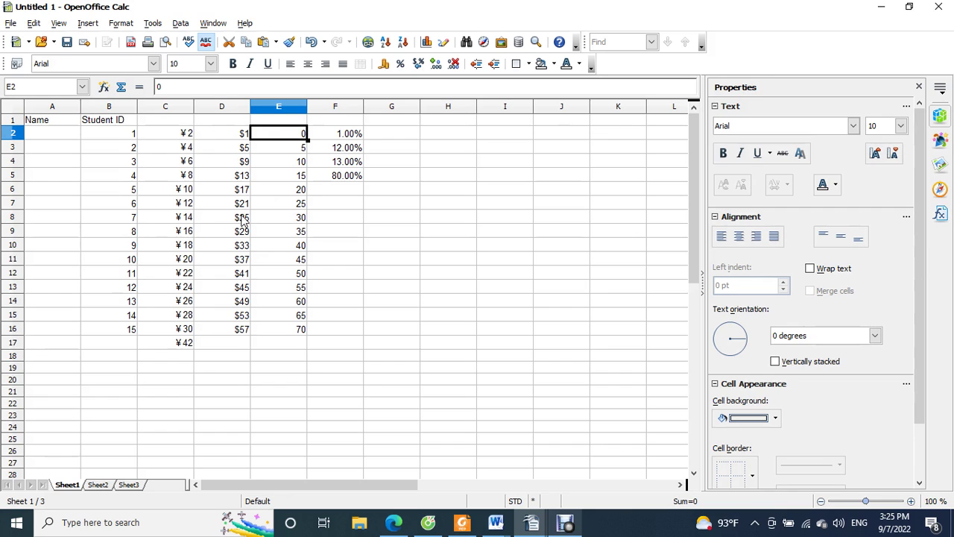
{"action": "left_click", "coordinate": [120, 23]}
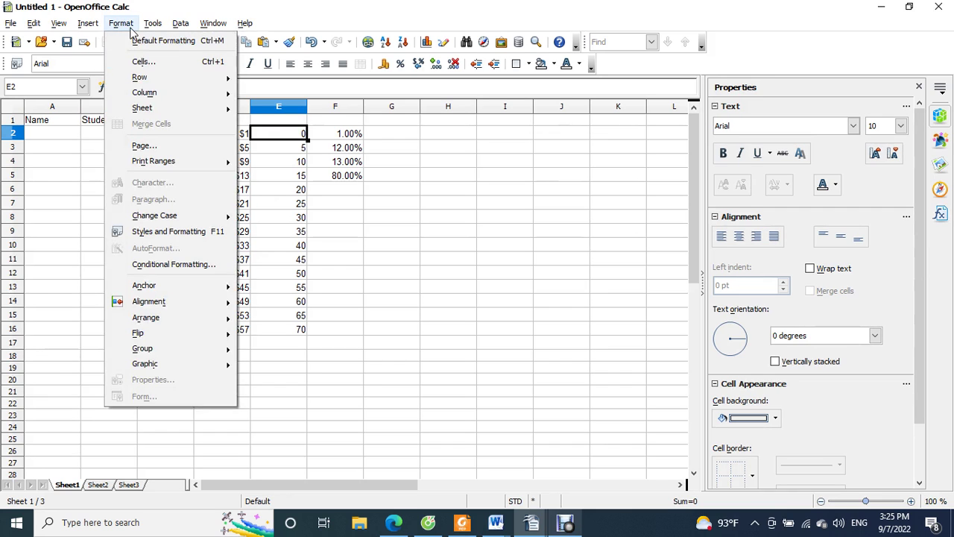
{"action": "left_click", "coordinate": [141, 62]}
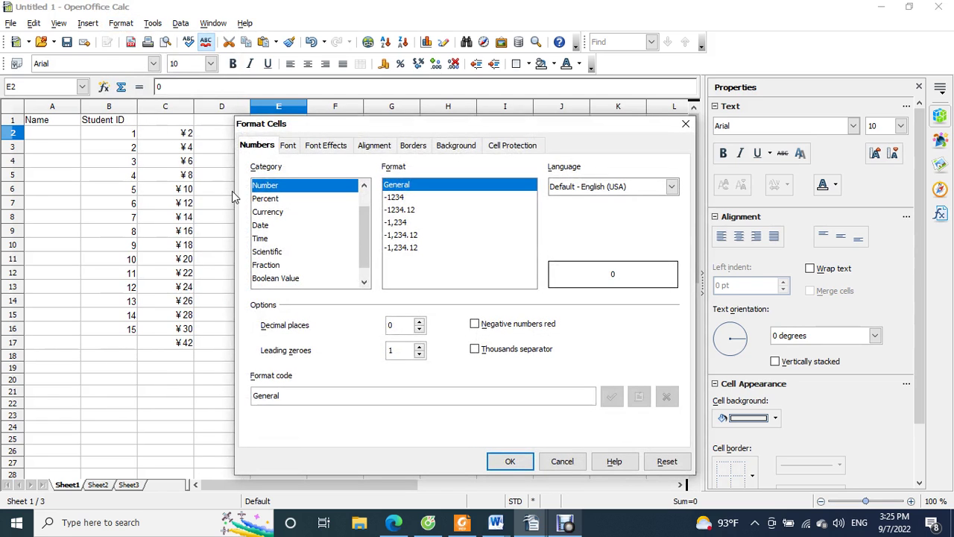
{"action": "left_click", "coordinate": [287, 147]}
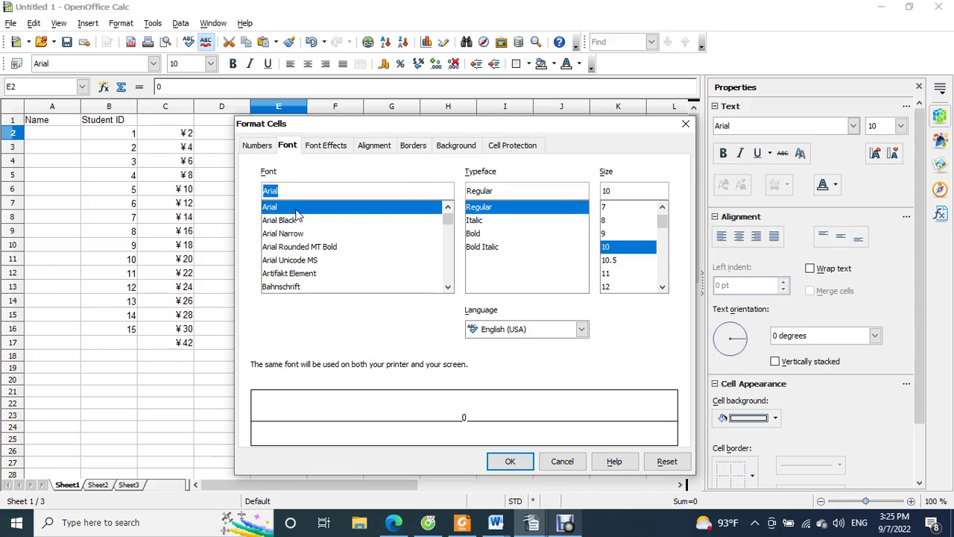
{"action": "scroll", "coordinate": [350, 237], "scroll_direction": "down", "scroll_amount": 2}
{"action": "scroll", "coordinate": [345, 240], "scroll_direction": "down", "scroll_amount": 8}
{"action": "scroll", "coordinate": [345, 240], "scroll_direction": "up", "scroll_amount": 4}
{"action": "scroll", "coordinate": [345, 236], "scroll_direction": "up", "scroll_amount": 5}
{"action": "scroll", "coordinate": [647, 250], "scroll_direction": "down", "scroll_amount": 2}
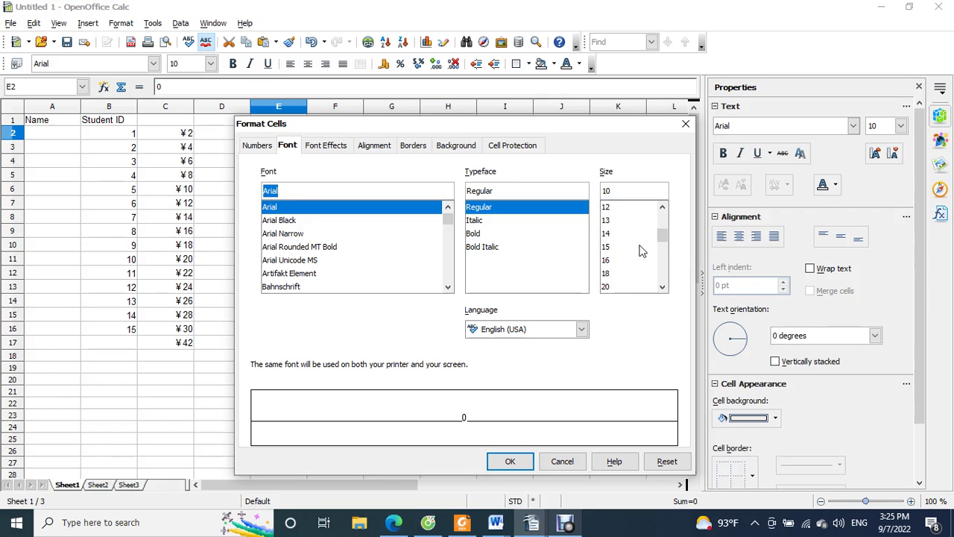
{"action": "left_click", "coordinate": [608, 248]}
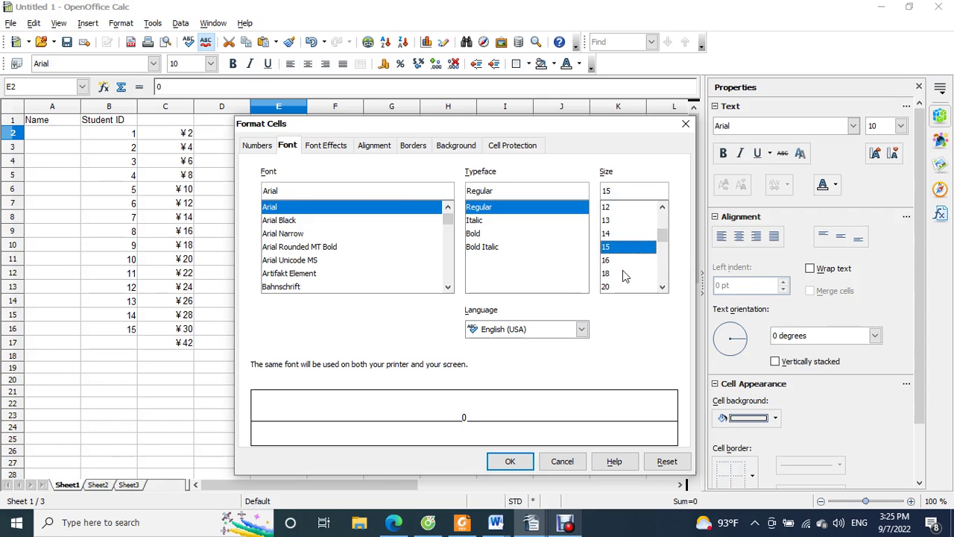
{"action": "left_click", "coordinate": [481, 233]}
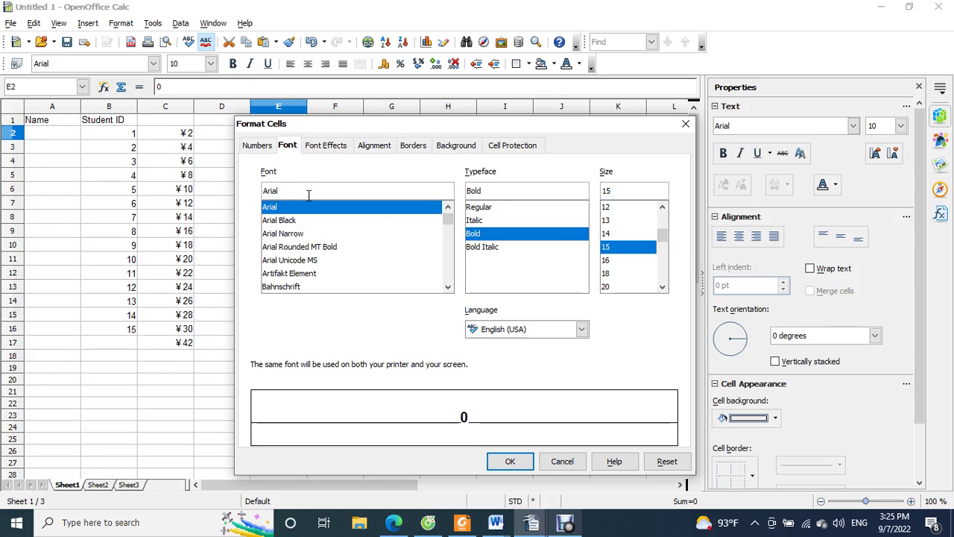
Step: Rotate the text in cell E2 by 25 degrees with the text extension inside the cell, and apply the formatting
{"action": "left_click", "coordinate": [325, 147]}
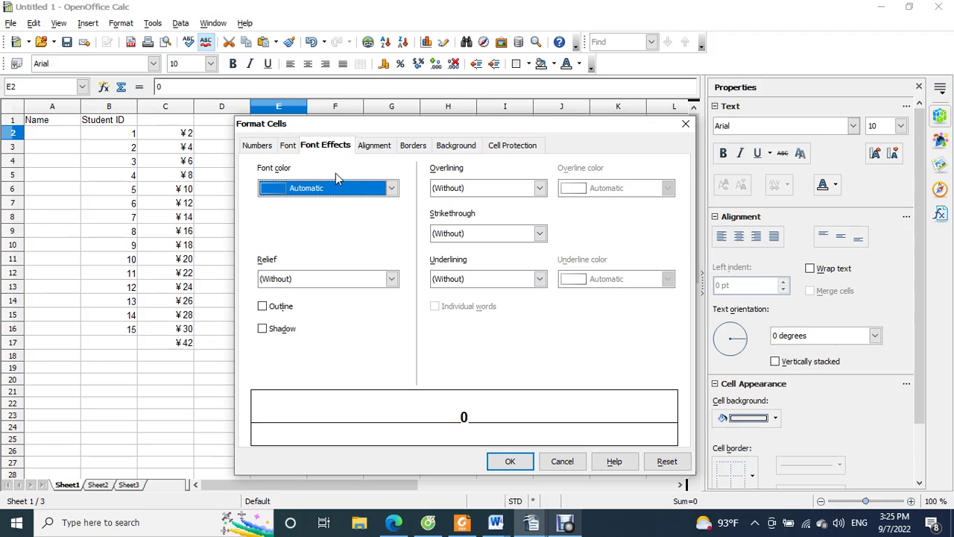
{"action": "left_click", "coordinate": [376, 148]}
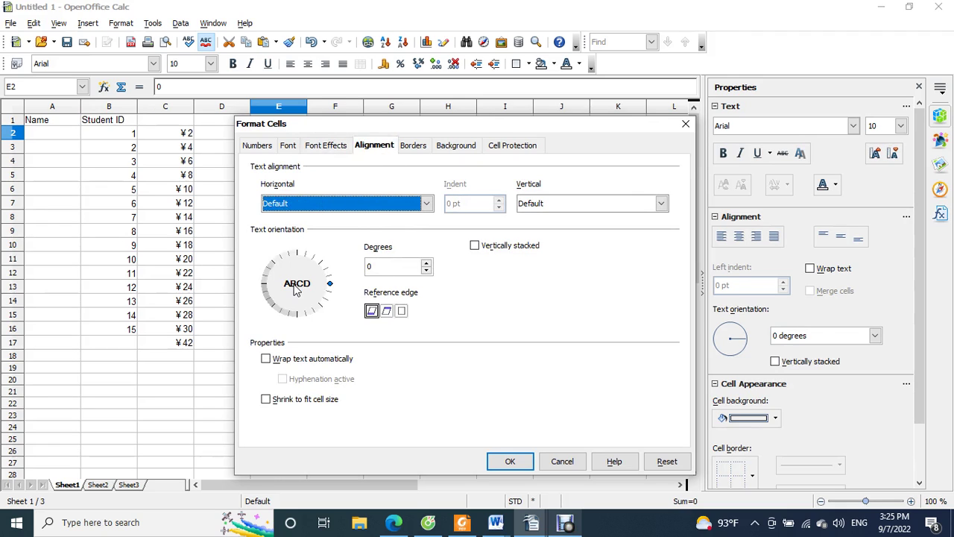
{"action": "left_click", "coordinate": [401, 310]}
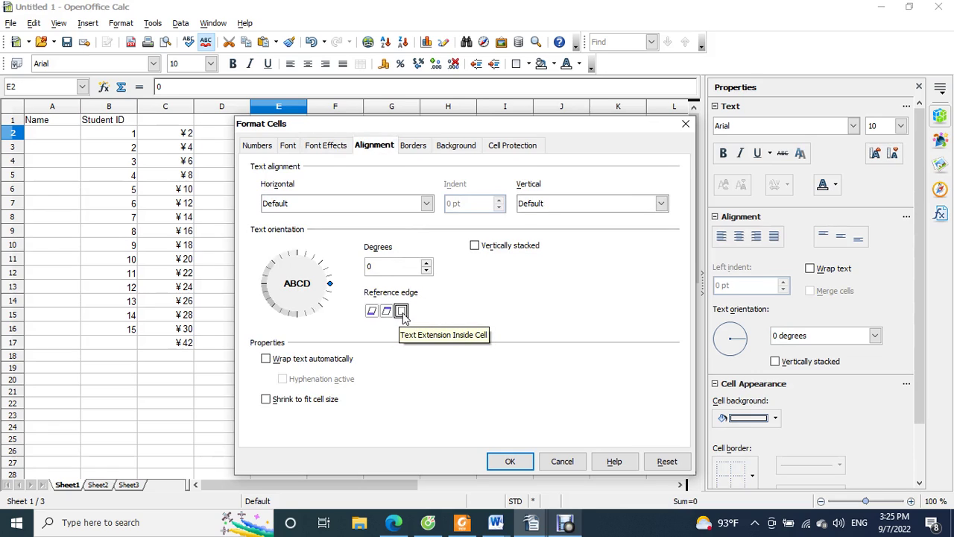
{"action": "left_click", "coordinate": [427, 263]}
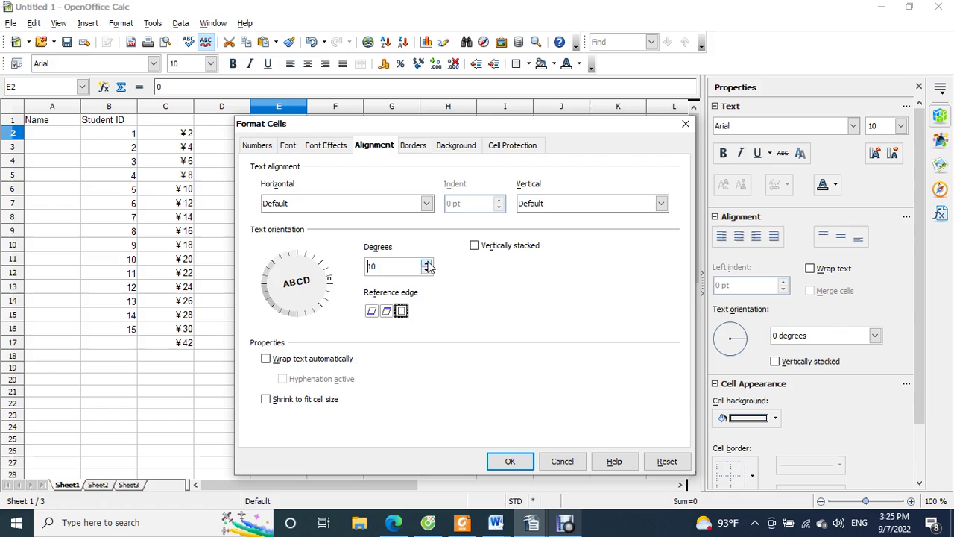
{"action": "left_click", "coordinate": [510, 461]}
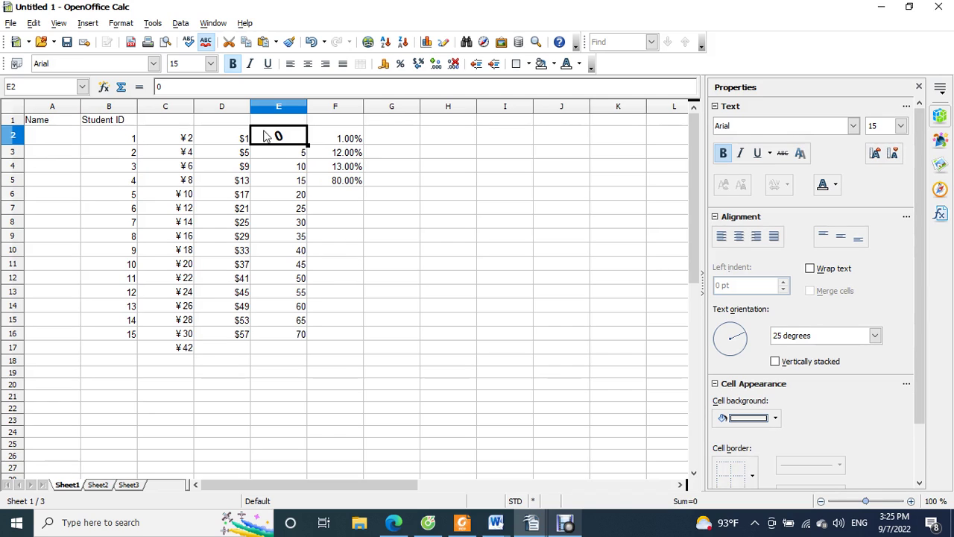
Step: Copy the formatting of cell E2 onto range E3:E16 with the Format Paintbrush
{"action": "left_click", "coordinate": [289, 43]}
{"action": "mouse_move", "coordinate": [298, 152]}
{"action": "left_mouse_down"}
{"action": "mouse_move", "coordinate": [278, 235]}
{"action": "mouse_move", "coordinate": [278, 334]}
{"action": "left_mouse_up"}
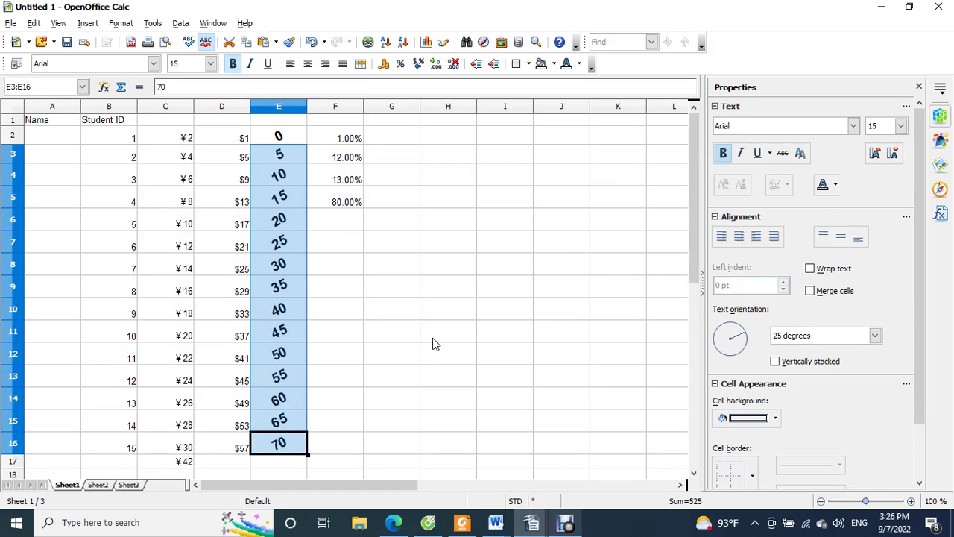
{"action": "scroll", "coordinate": [432, 339], "scroll_direction": "down", "scroll_amount": 2}
{"action": "scroll", "coordinate": [433, 338], "scroll_direction": "up", "scroll_amount": 2}
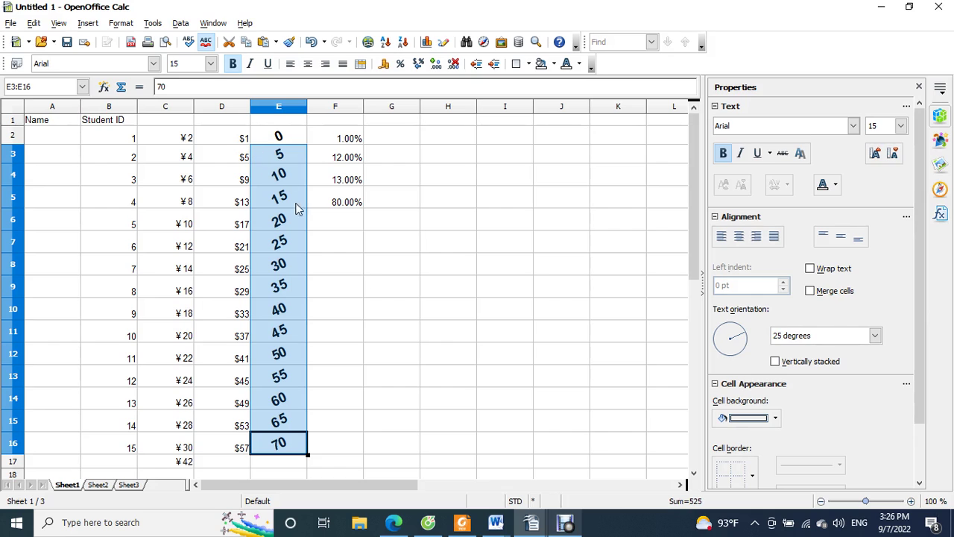
{"action": "left_click", "coordinate": [339, 277]}
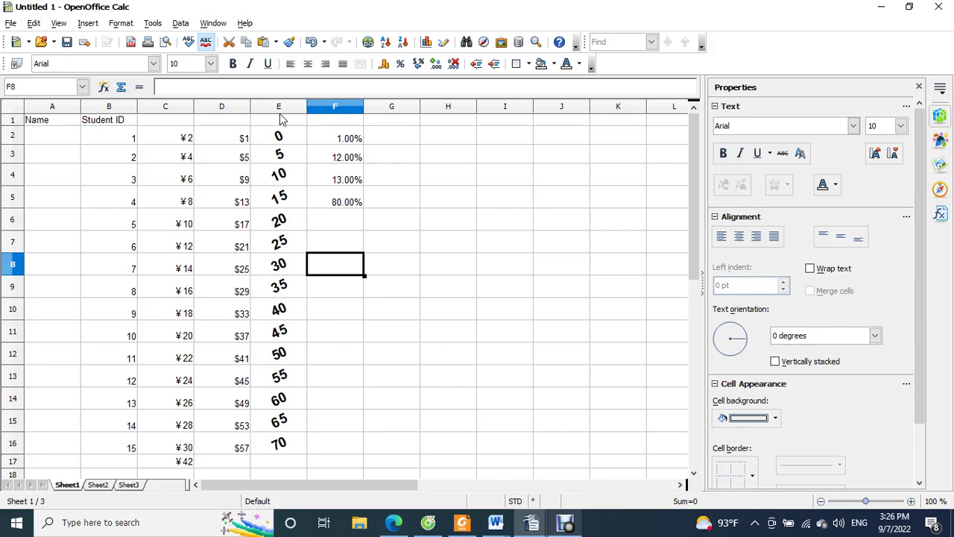
{"action": "left_click_drag", "start_coordinate": [278, 136], "coordinate": [291, 445]}
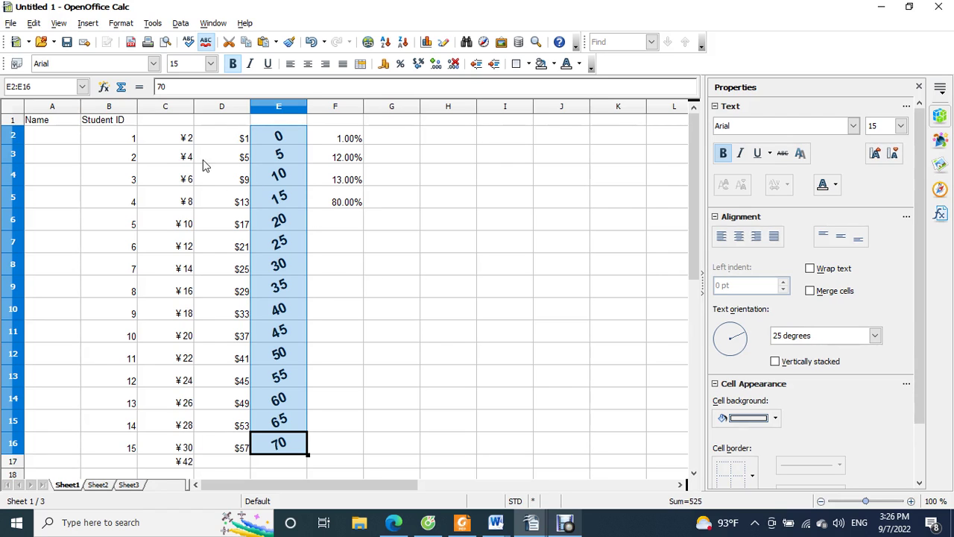
Step: Center the student ID numbers in range B2:B16 horizontally
{"action": "left_click", "coordinate": [149, 146]}
{"action": "left_click", "coordinate": [117, 136]}
{"action": "left_click_drag", "start_coordinate": [118, 136], "coordinate": [106, 450]}
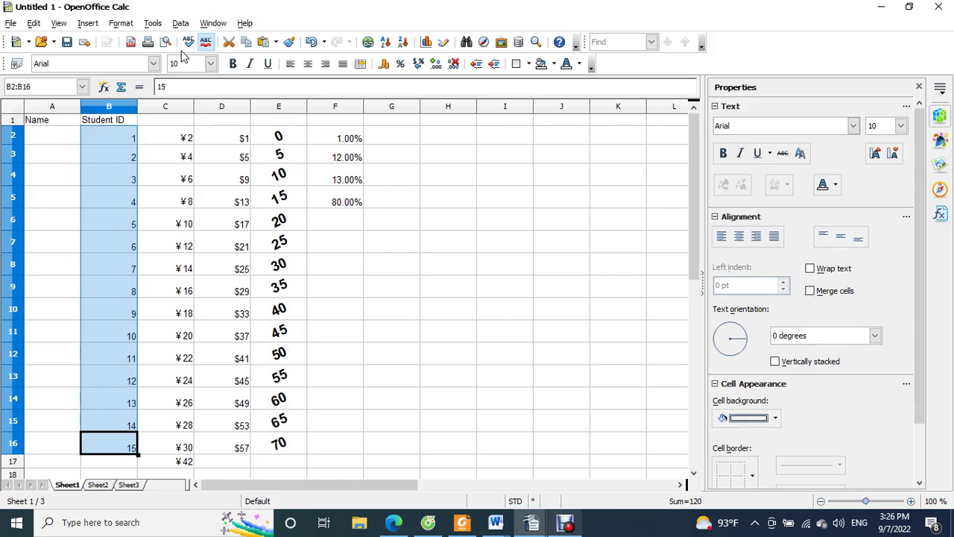
{"action": "left_click", "coordinate": [125, 23]}
{"action": "left_click", "coordinate": [143, 58]}
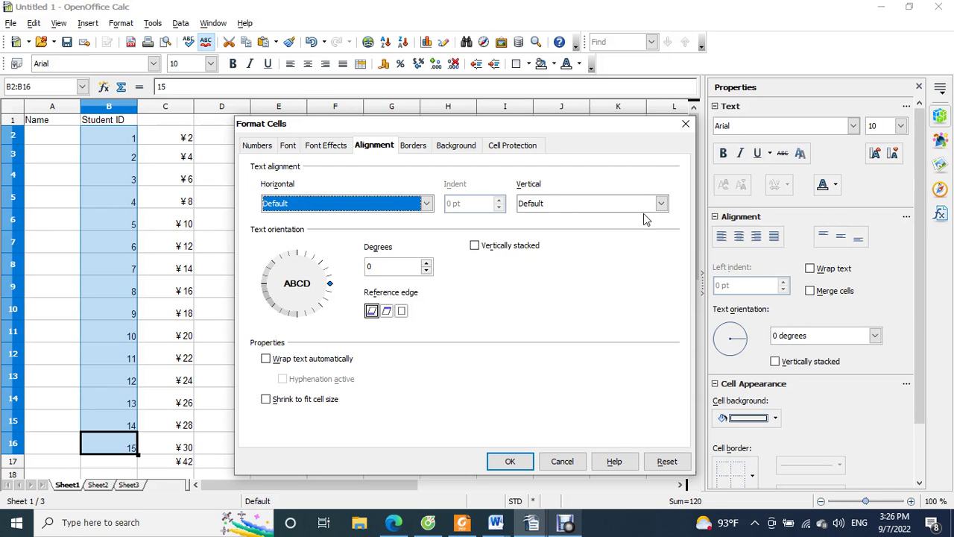
{"action": "left_click", "coordinate": [429, 209]}
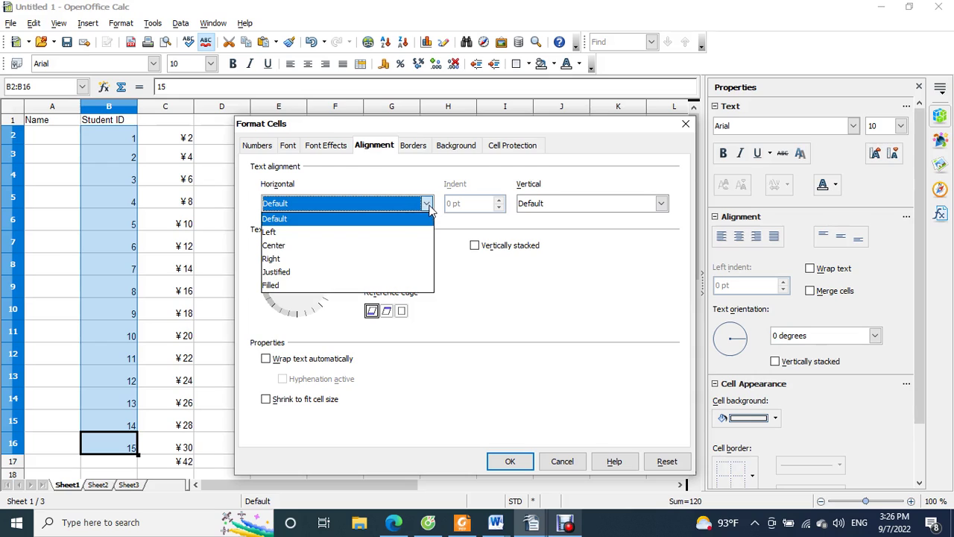
{"action": "left_click", "coordinate": [365, 244]}
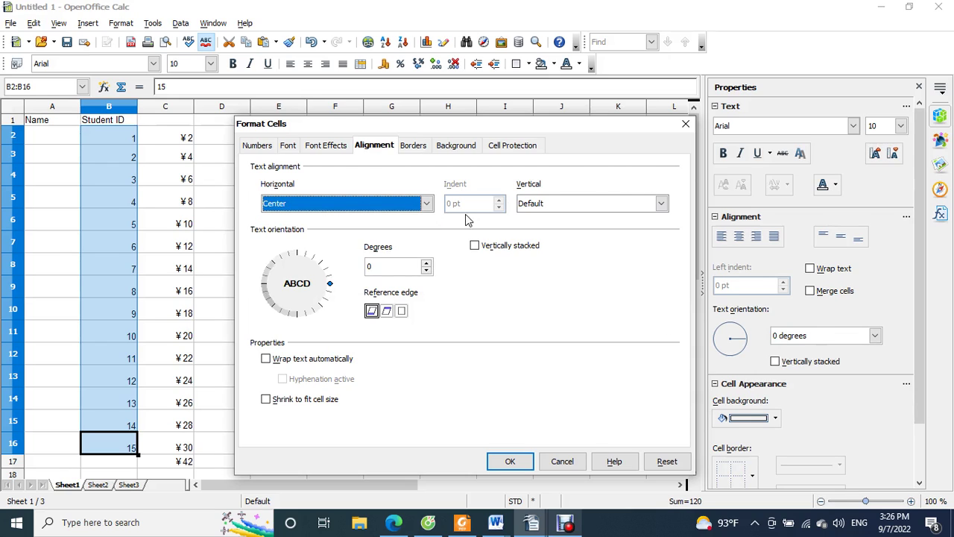
{"action": "left_click", "coordinate": [508, 462]}
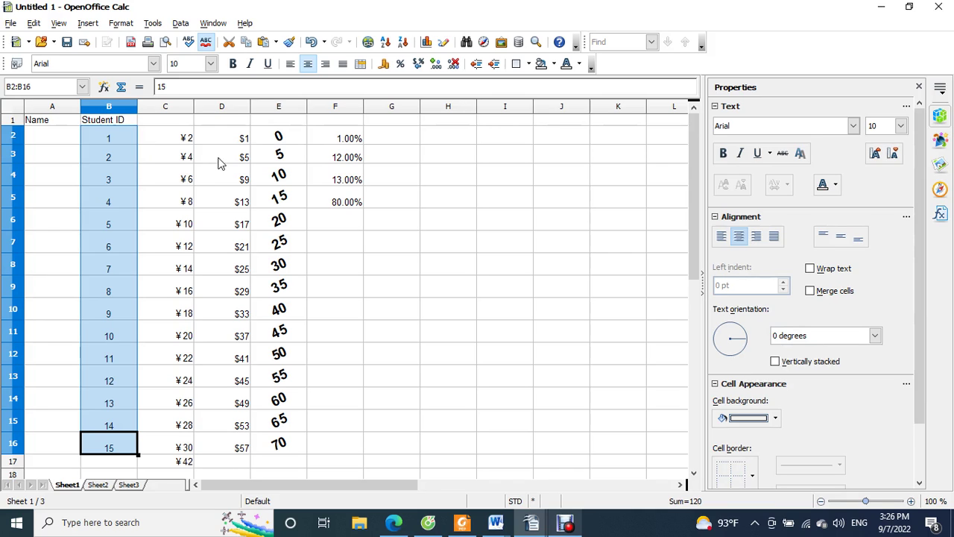
Step: Give range F2:F16 a light yellow cell background
{"action": "left_click_drag", "start_coordinate": [335, 140], "coordinate": [331, 450]}
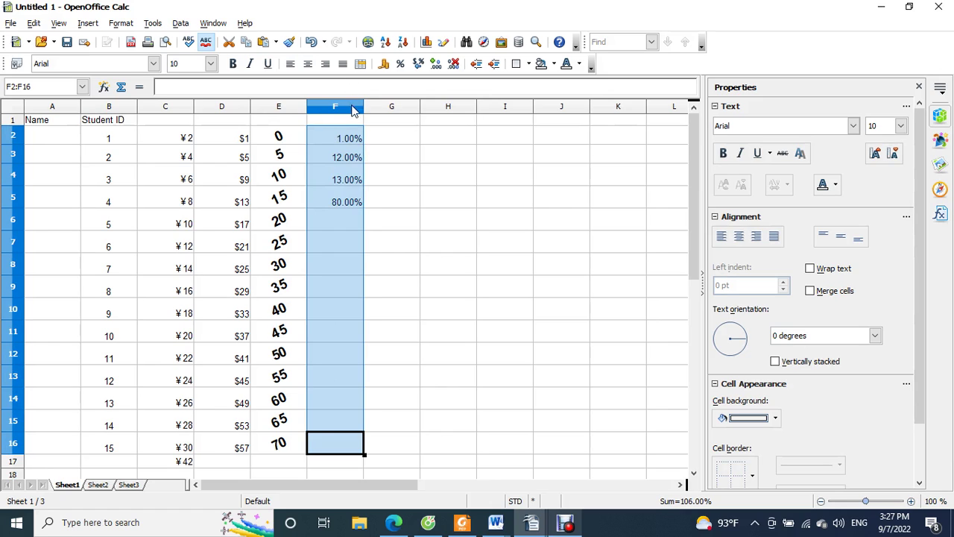
{"action": "left_click", "coordinate": [121, 23]}
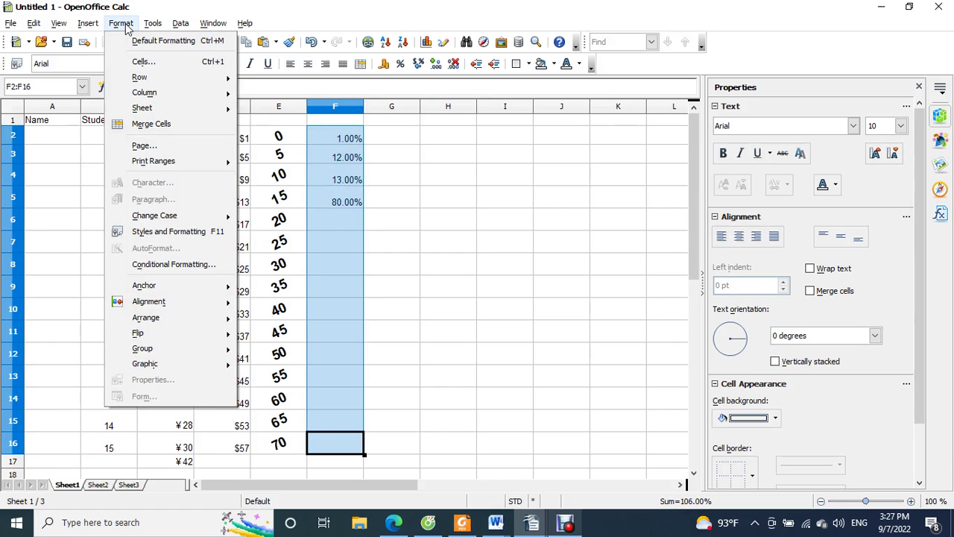
{"action": "left_click", "coordinate": [143, 61]}
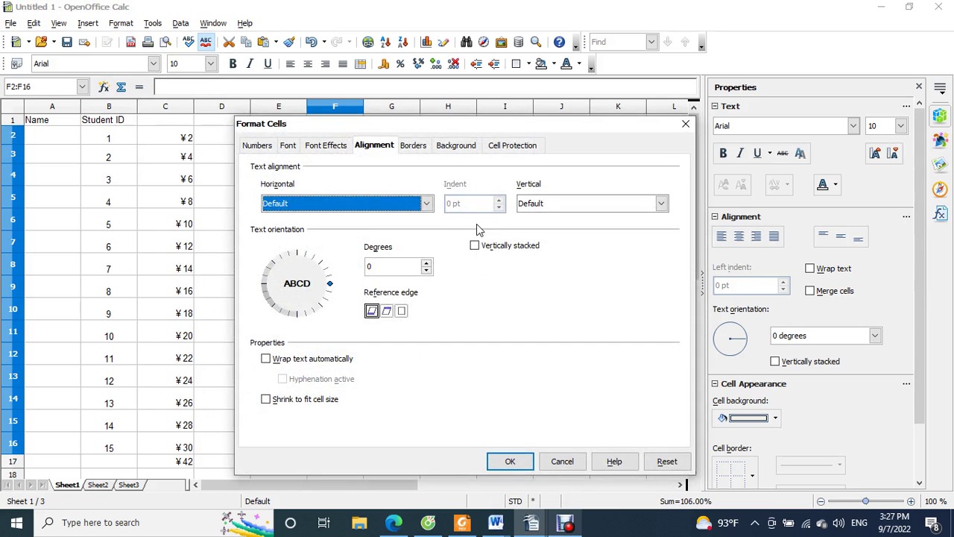
{"action": "left_click", "coordinate": [460, 147]}
{"action": "left_click", "coordinate": [270, 216]}
{"action": "left_click", "coordinate": [507, 460]}
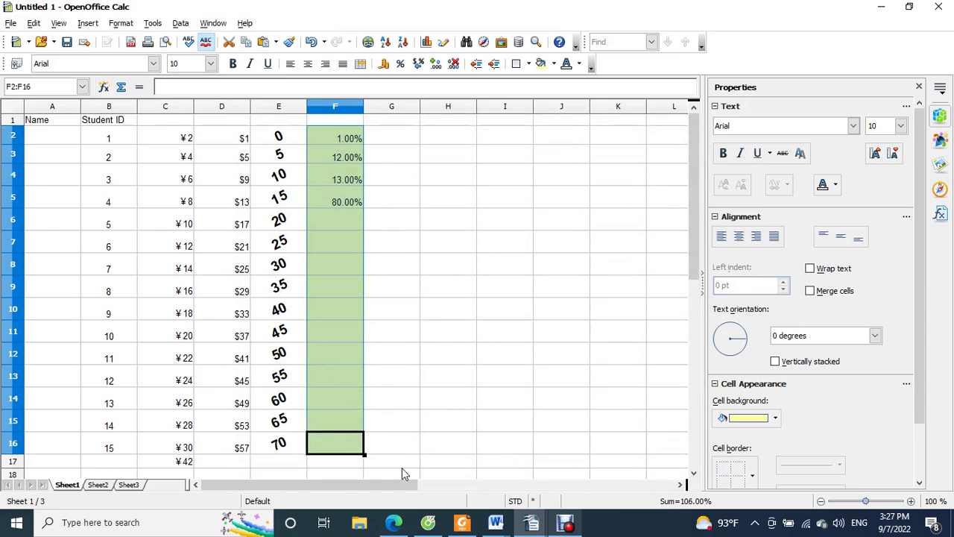
{"action": "left_click", "coordinate": [464, 329]}
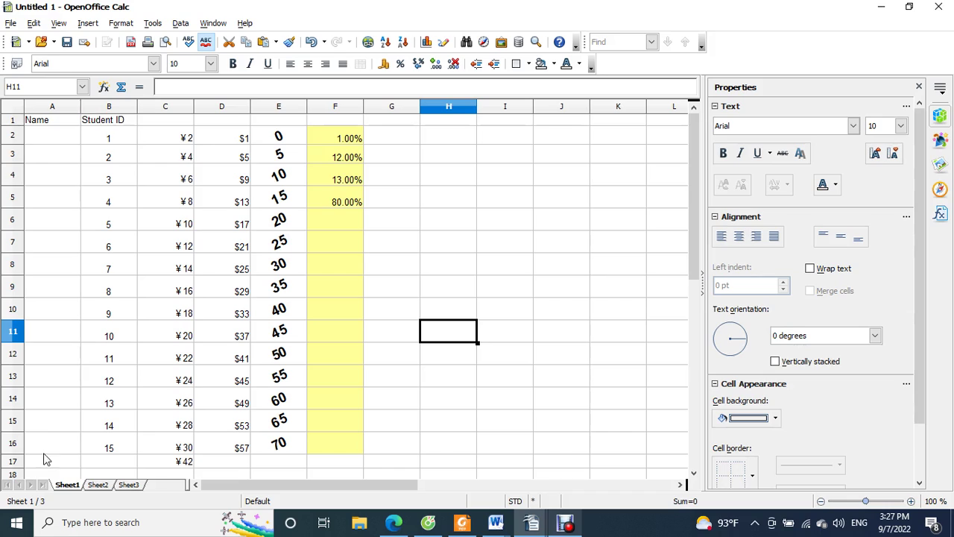
Step: Rename Sheet1 as "Formatting cell and Auto Fill"
{"action": "double_click", "coordinate": [67, 485]}
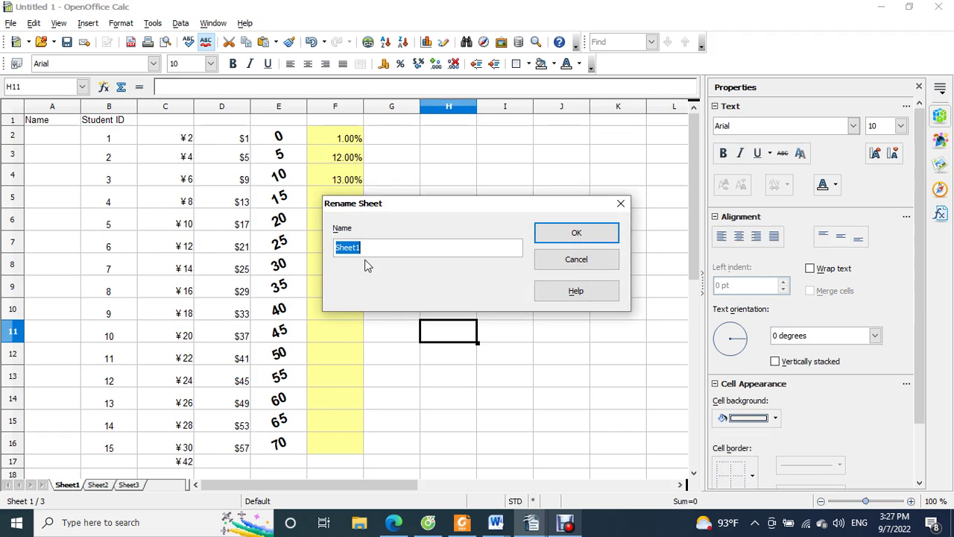
{"action": "type", "text": "OpenOffic"}
{"action": "key", "text": "BackSpace"}
{"action": "key", "text": "BackSpace"}
{"action": "key", "text": "BackSpace"}
{"action": "key", "text": "BackSpace"}
{"action": "key", "text": "BackSpace"}
{"action": "key", "text": "BackSpace"}
{"action": "type", "text": "Formatting cell and Auto Fille"}
{"action": "left_click", "coordinate": [559, 237]}
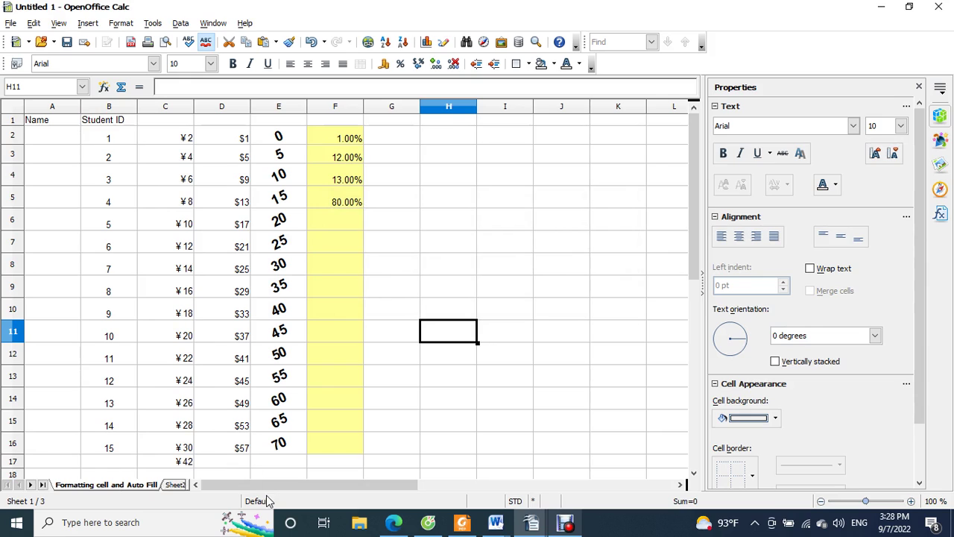
Step: View the empty Sheet2 and return to the "Formatting cell and Auto Fill" sheet
{"action": "left_click", "coordinate": [181, 486]}
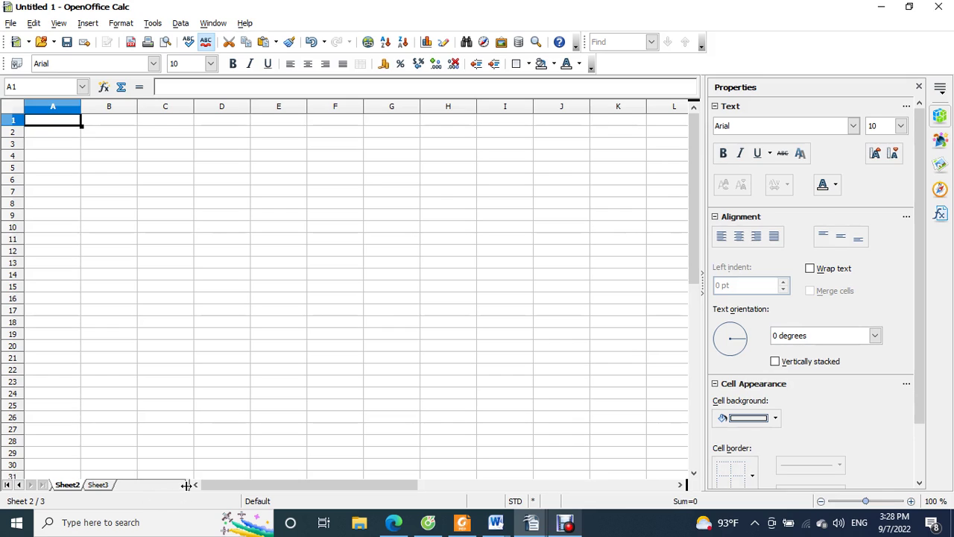
{"action": "left_click", "coordinate": [10, 485]}
{"action": "left_click", "coordinate": [127, 486]}
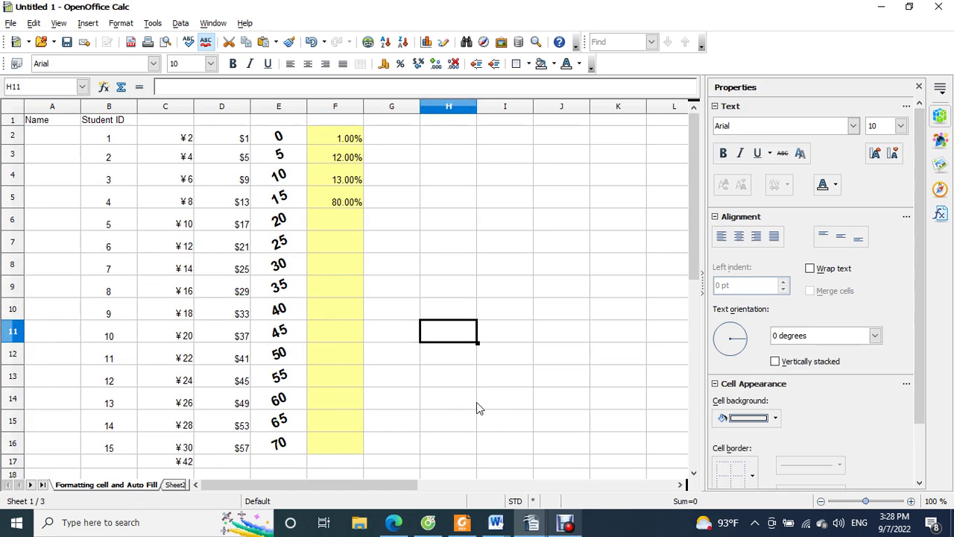
Step: Switch to the OpenOffice II.odp presentation in Impress and review the listed topics from Data Entry to Background
{"action": "mouse_move", "coordinate": [533, 528]}
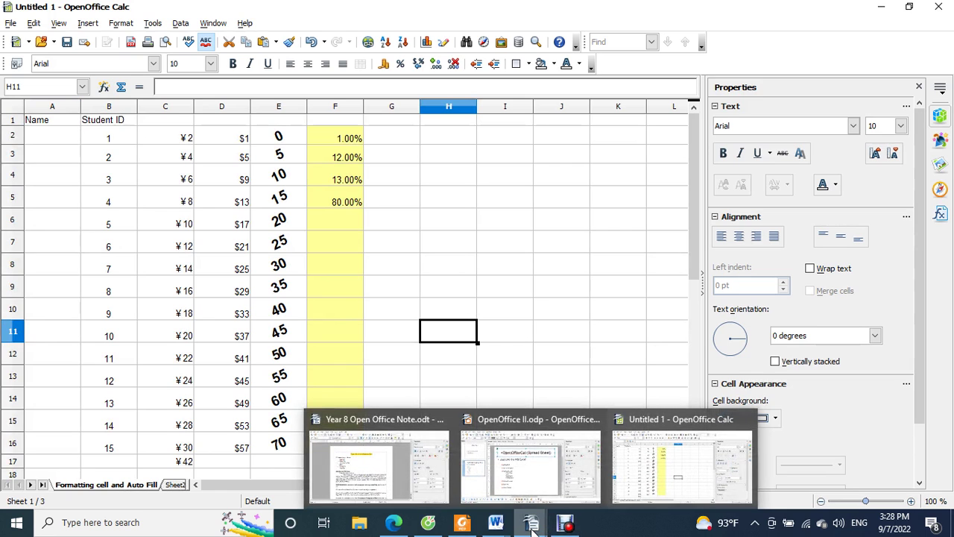
{"action": "left_click", "coordinate": [531, 488]}
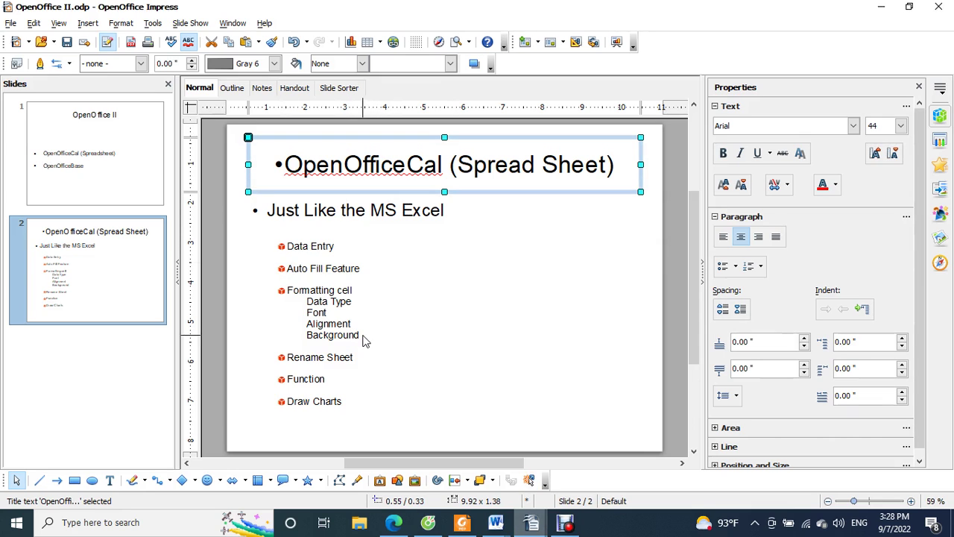
{"action": "left_click_drag", "start_coordinate": [360, 334], "coordinate": [286, 243]}
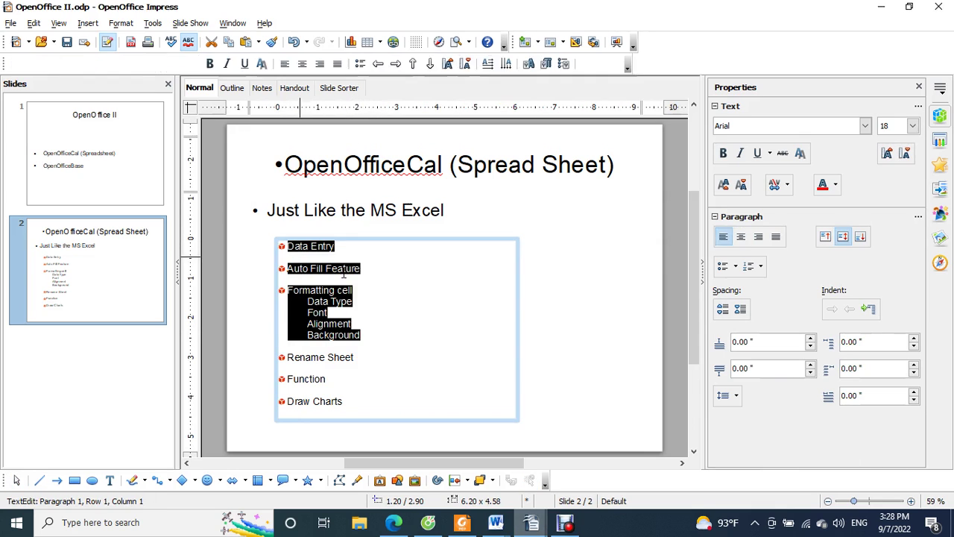
{"action": "left_click", "coordinate": [426, 303]}
{"action": "left_click", "coordinate": [564, 524]}
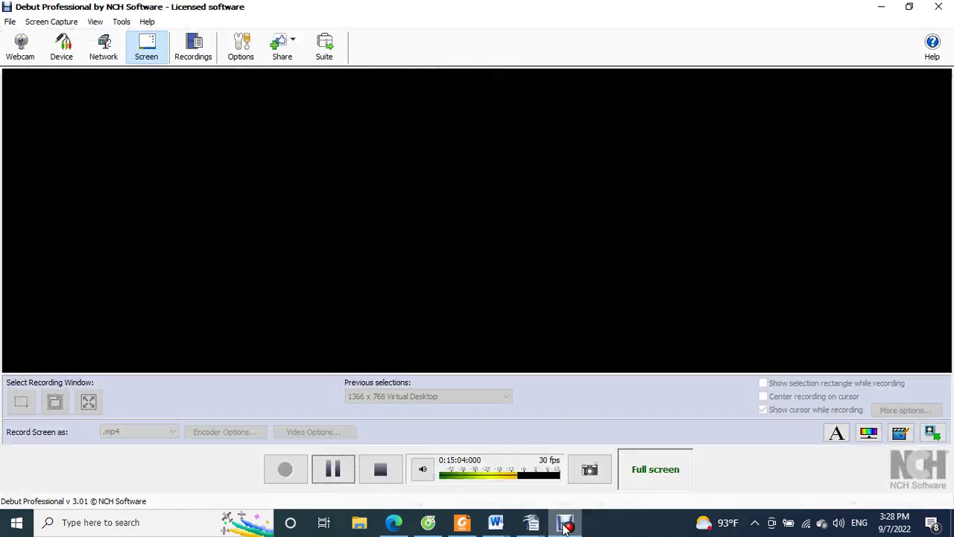